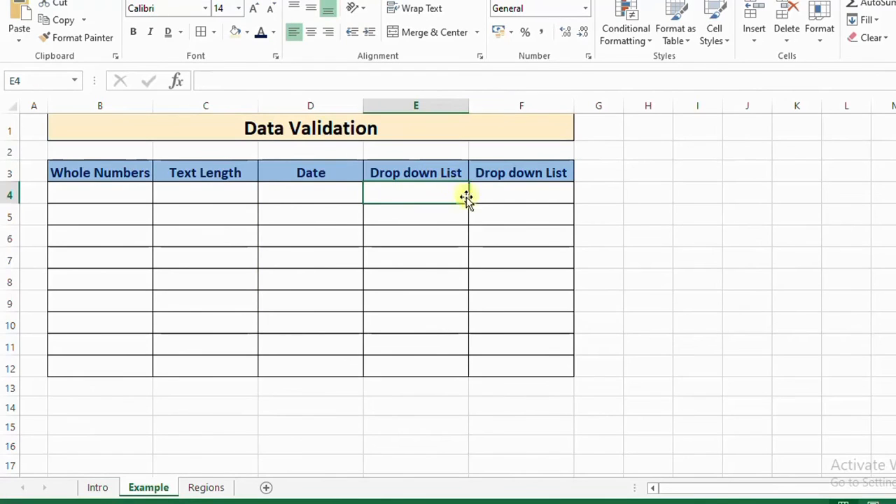
left_click(117, 187)
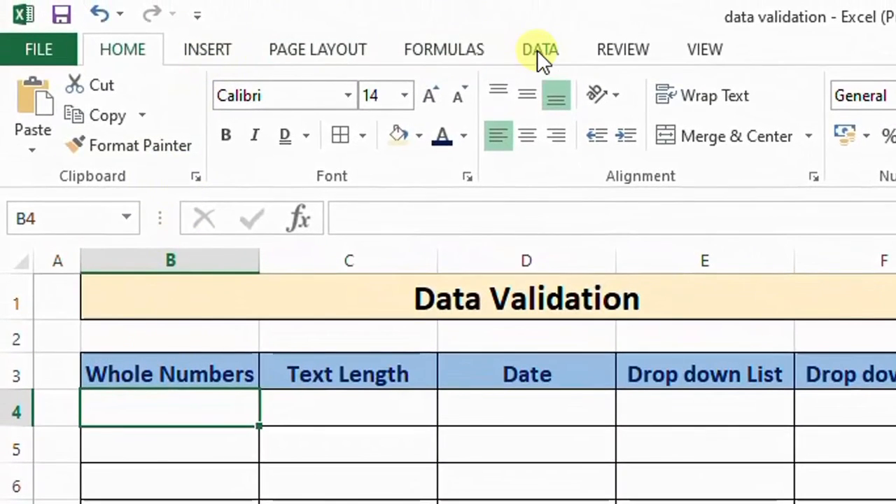
left_click(540, 50)
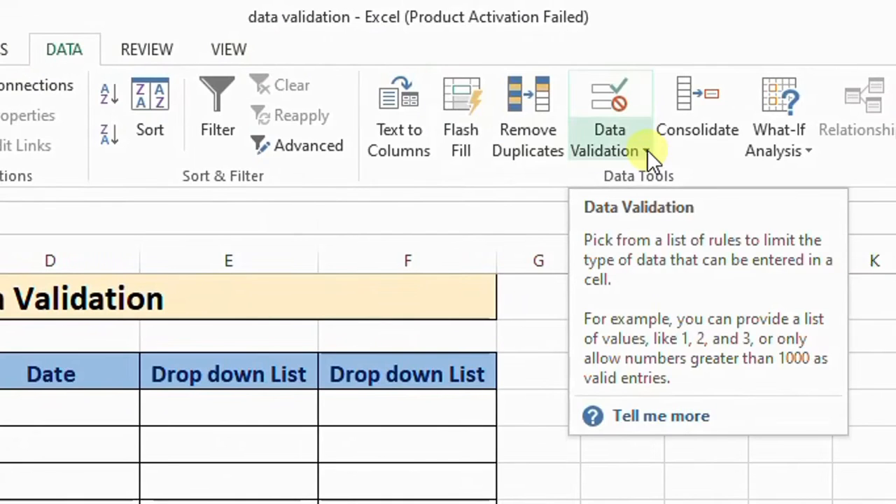
left_click(647, 149)
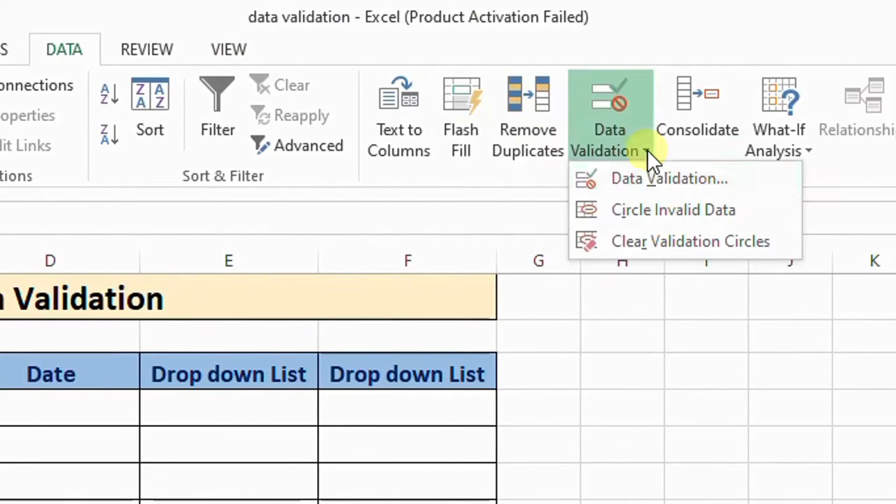
left_click(84, 410)
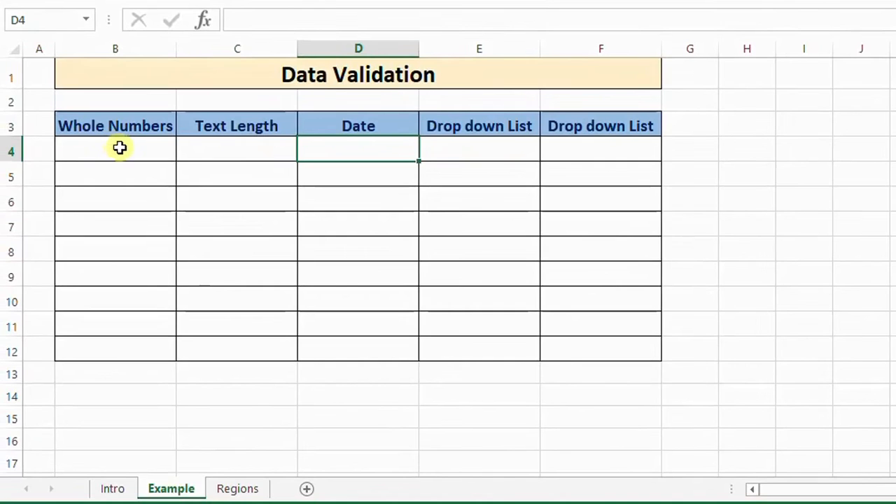
Apply data validation to cells B4:B12 that allows only whole numbers between 0 and 100
left_click_drag(104, 145, 119, 354)
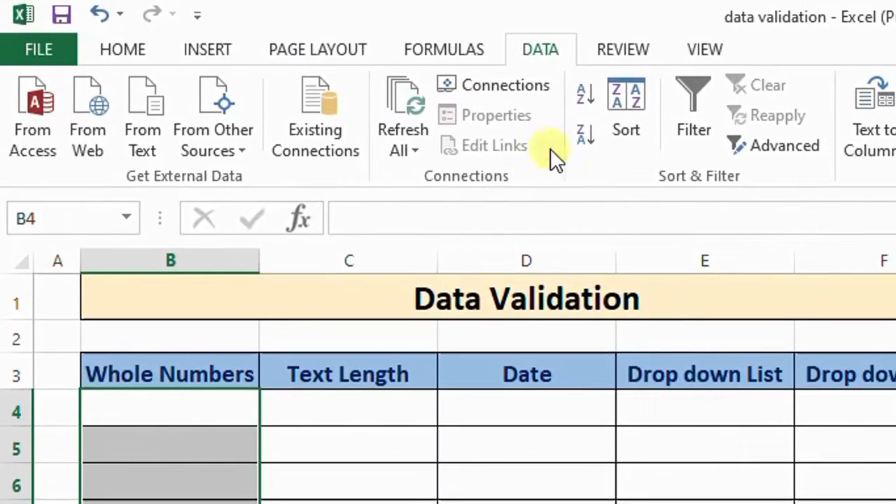
left_click(531, 42)
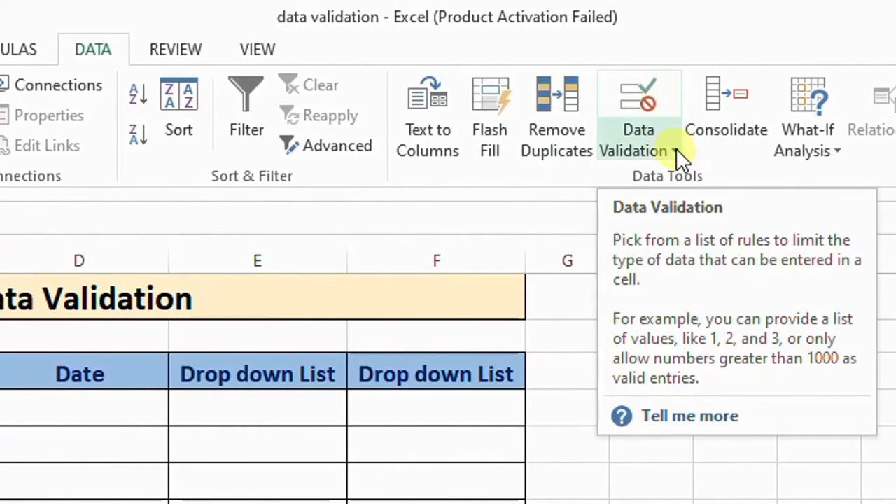
left_click(676, 149)
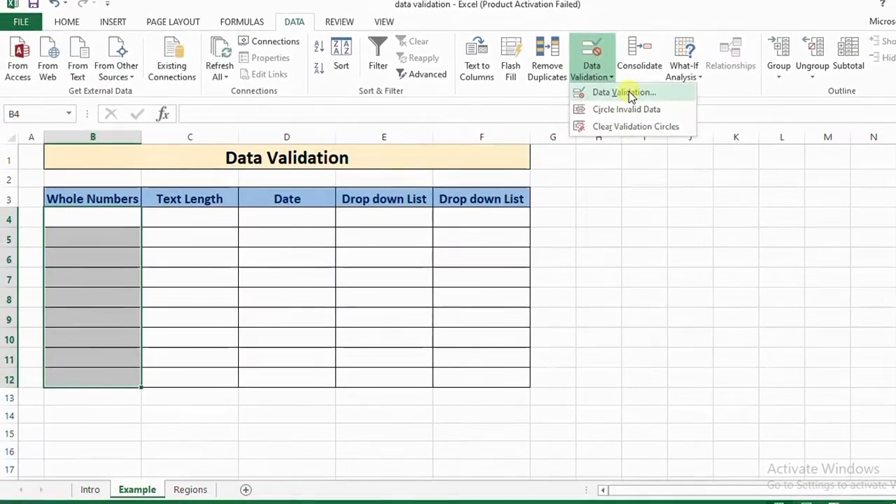
left_click(629, 92)
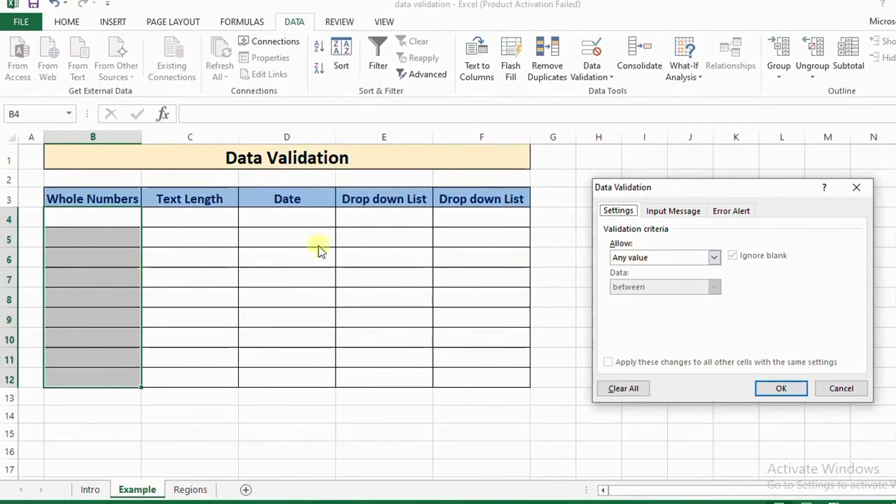
left_click(714, 258)
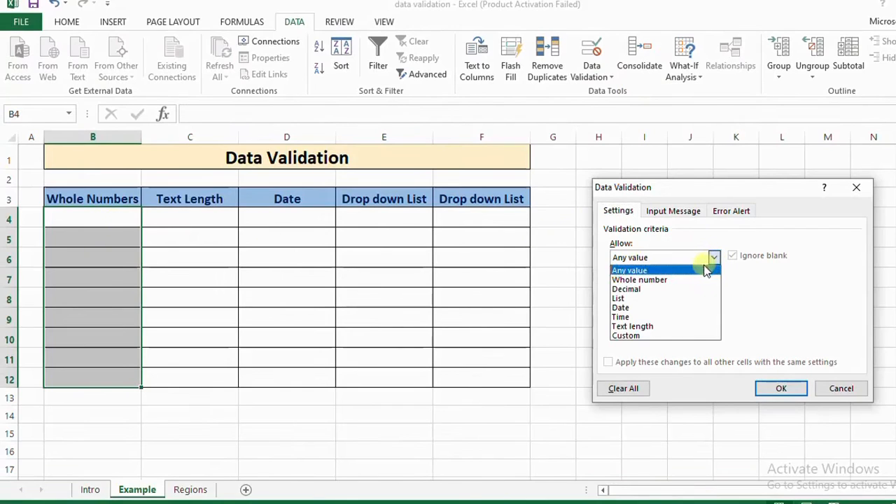
left_click(663, 281)
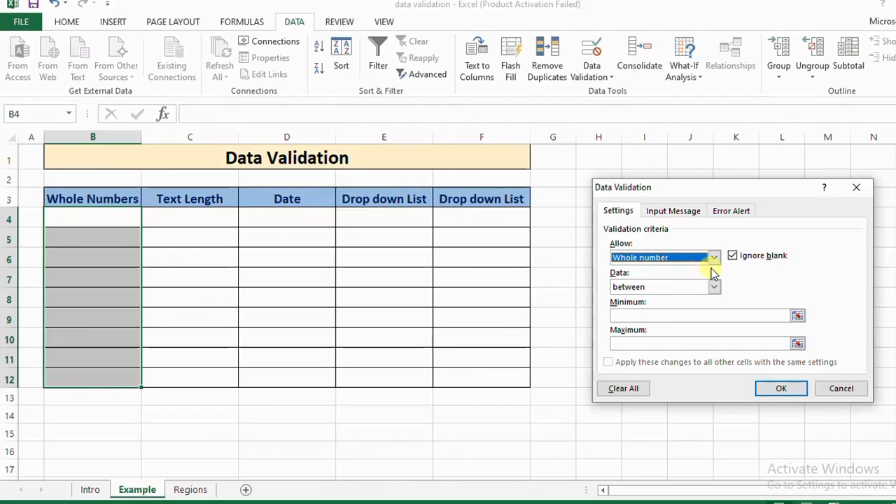
left_click(658, 318)
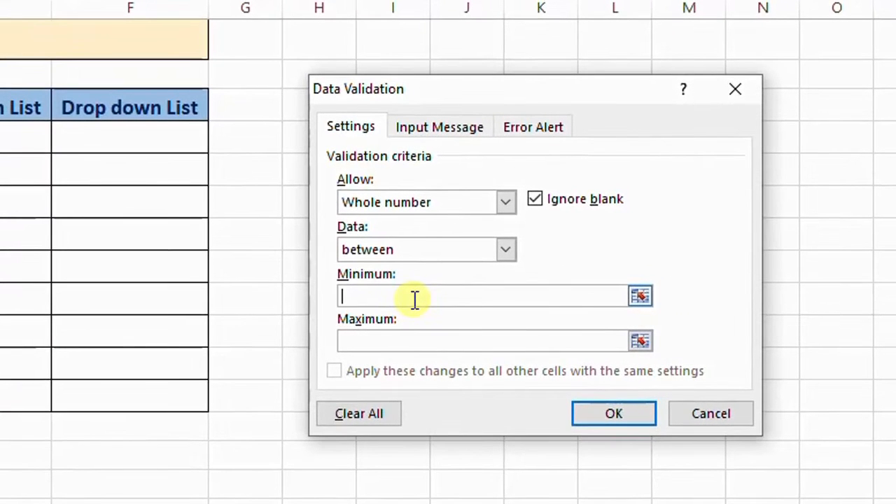
type("0")
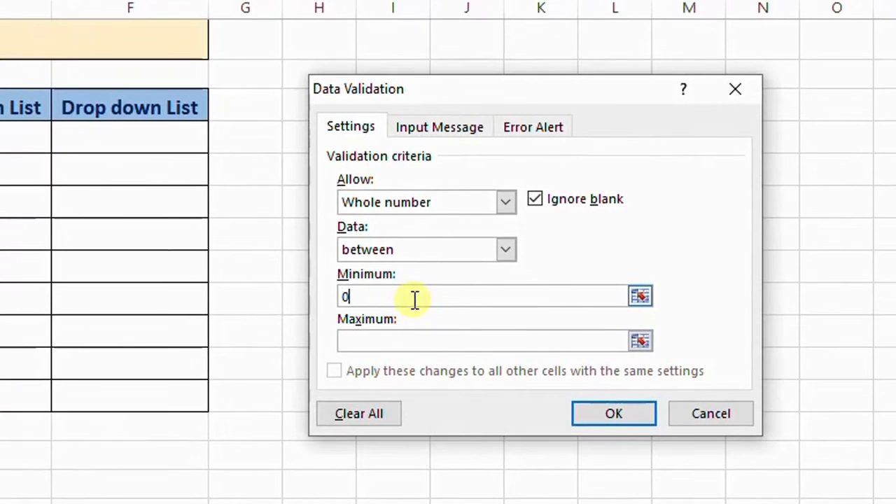
left_click(400, 347)
type("100")
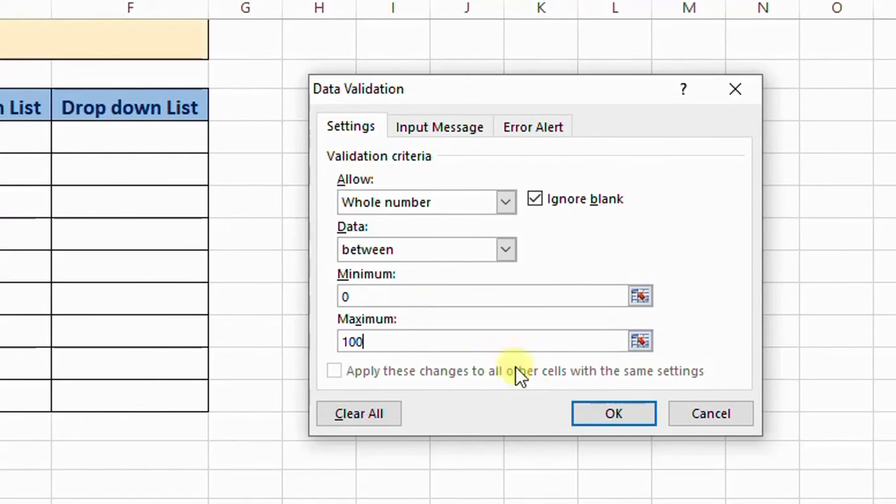
left_click(594, 416)
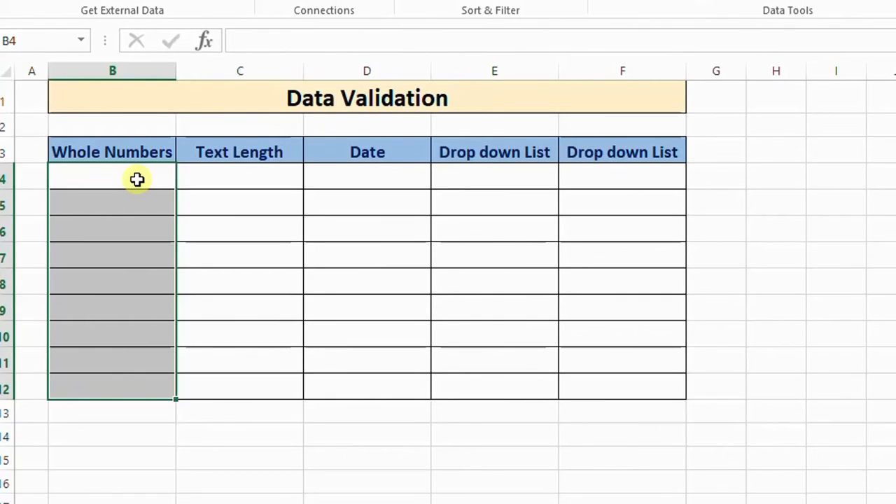
Enter 20 in the first cell below the Whole Numbers header, B4
left_click(145, 181)
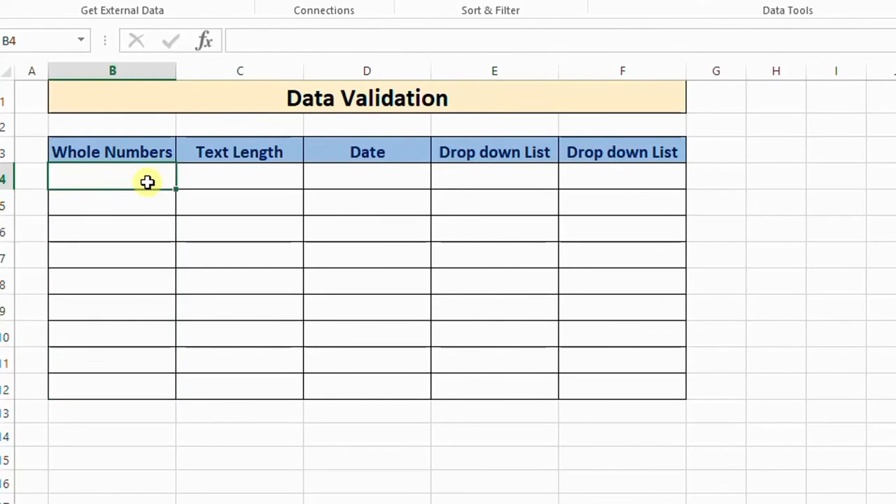
type("20")
key("Return")
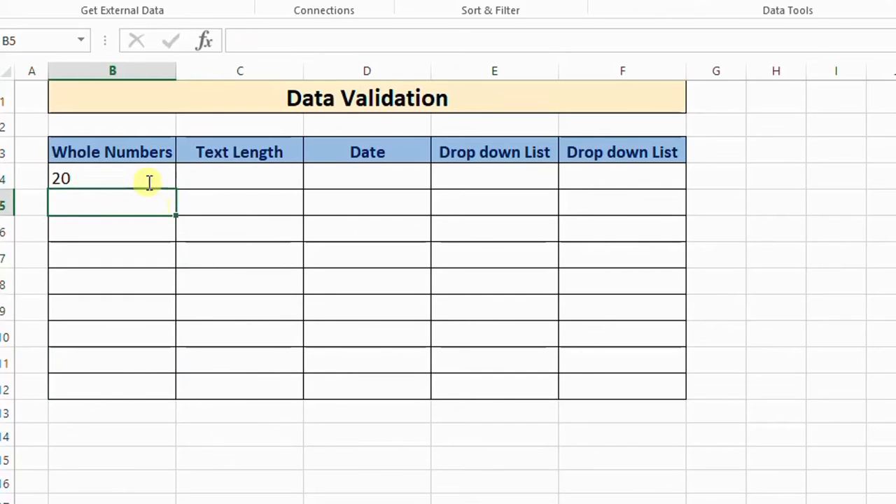
Test the whole number rule by trying to enter 120 in cell B5, and dismiss the alert
type("120")
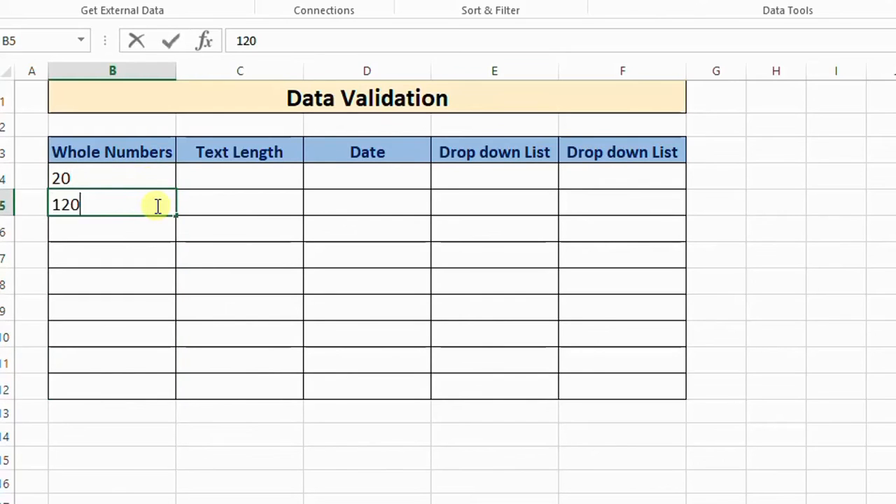
key("Return")
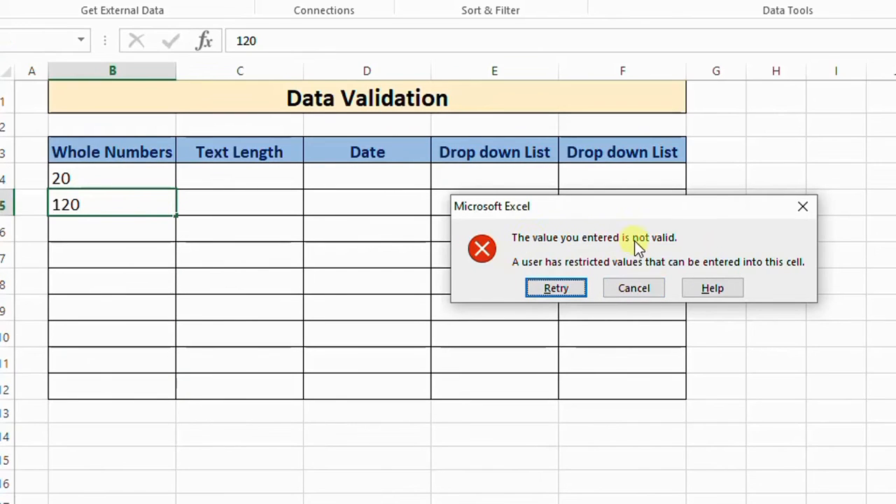
left_click(805, 209)
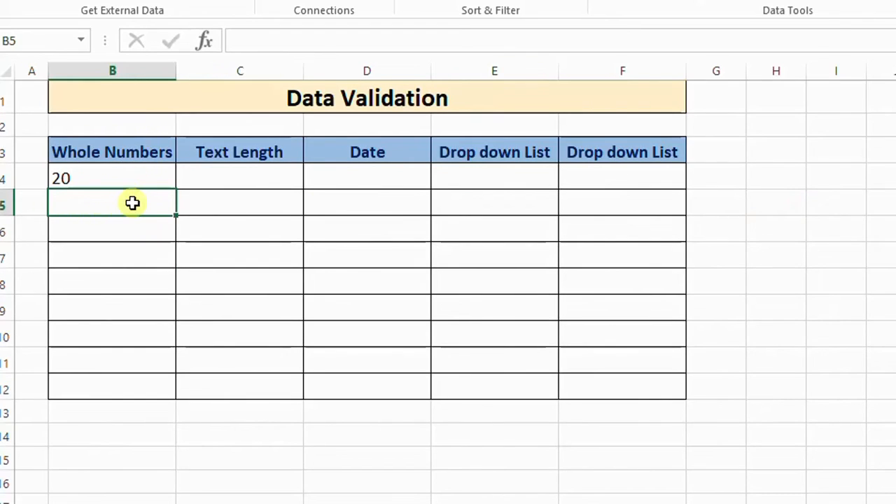
Fill cells B5 to B8 of the Whole Numbers column with 100, 100, 1 and 30
type("10")
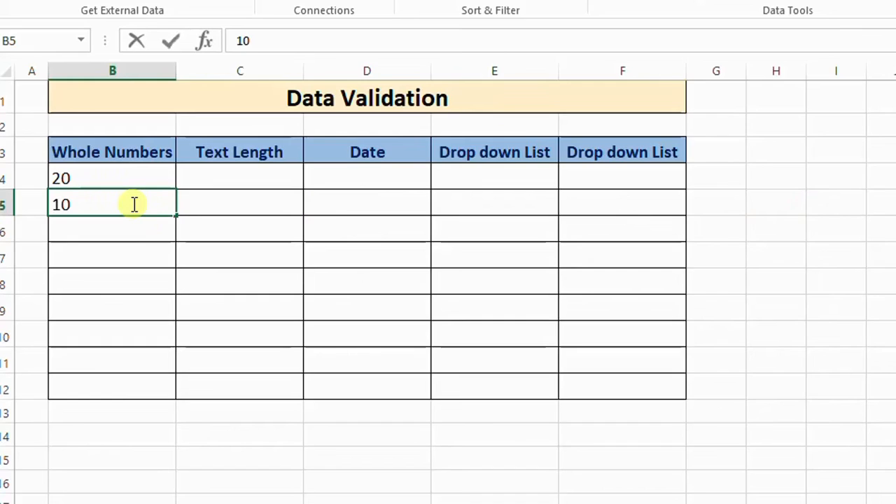
type("0")
key("Return")
type("100")
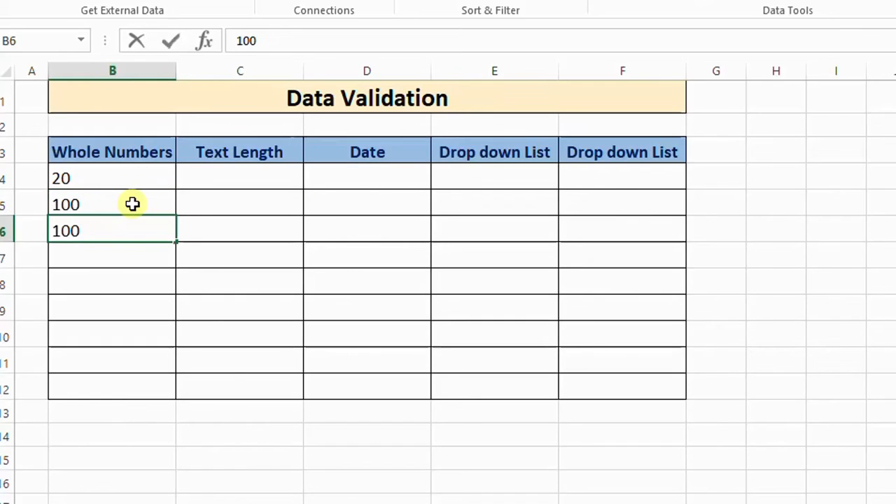
key("Return")
type("1")
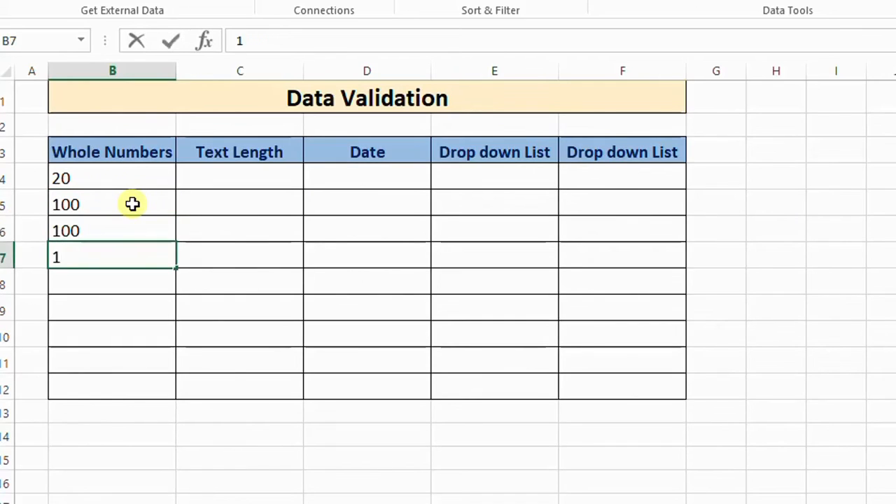
key("Return")
type("30")
key("Return")
left_click(161, 179)
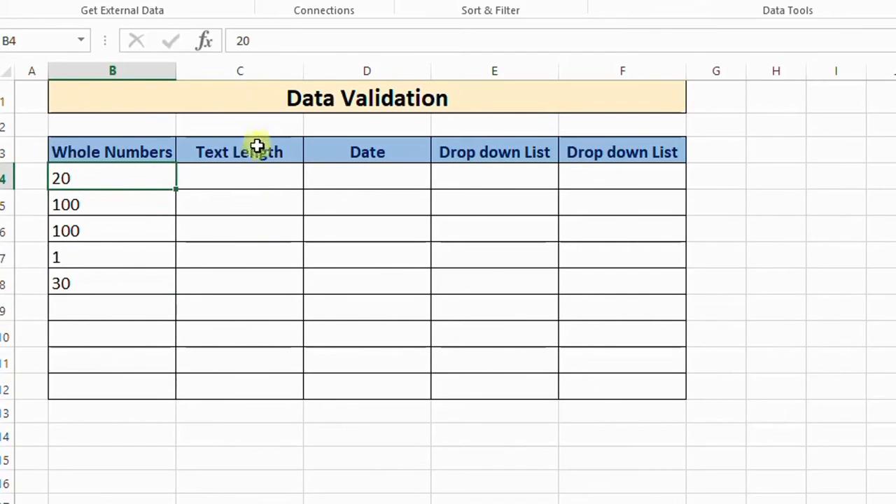
Apply data validation to cells C4:C12 that allows only text with a length between 2 and 10 characters
left_click_drag(245, 177, 262, 383)
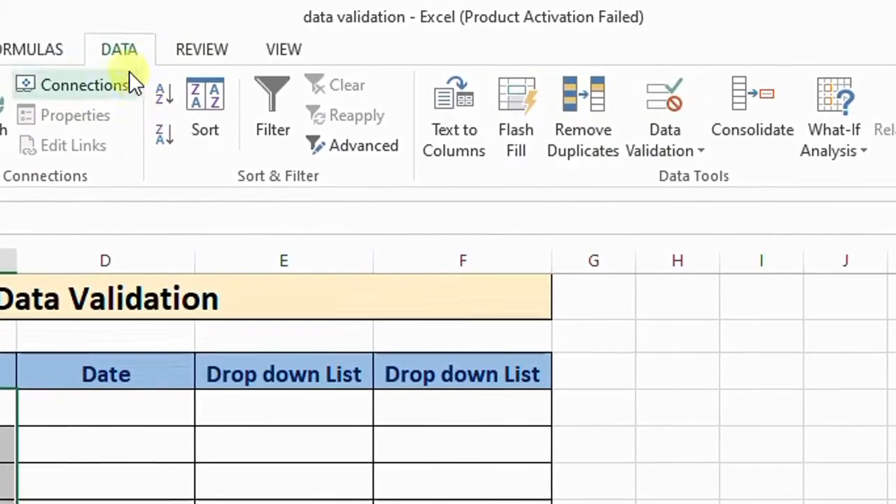
left_click(702, 149)
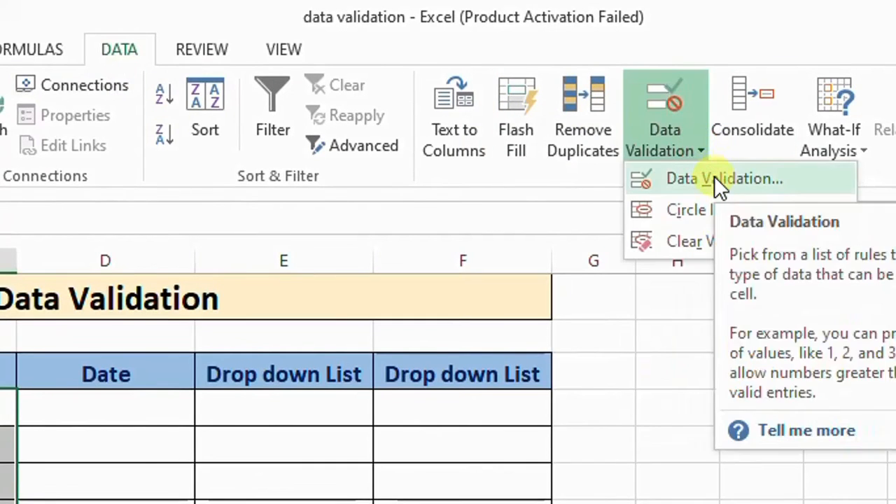
left_click(713, 178)
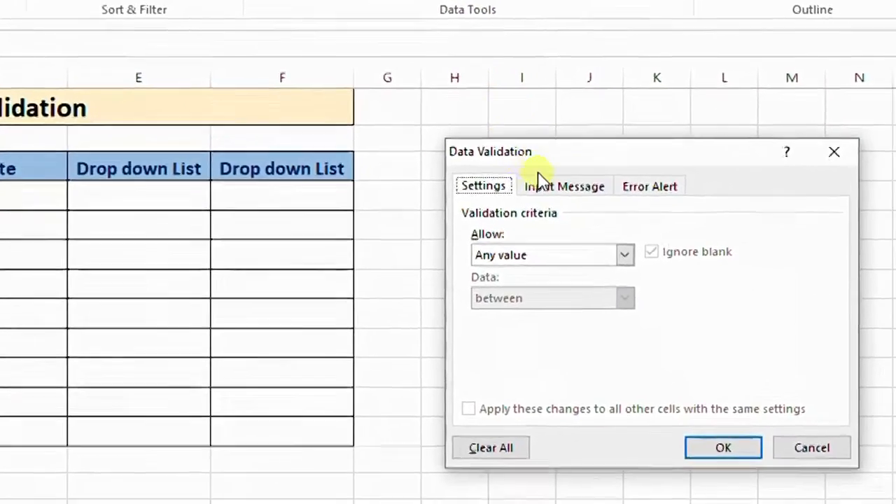
left_click(627, 257)
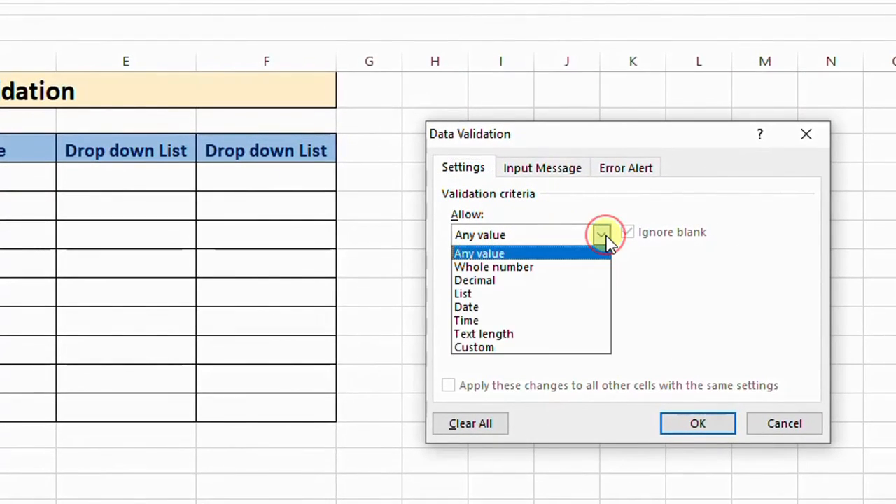
left_click(495, 335)
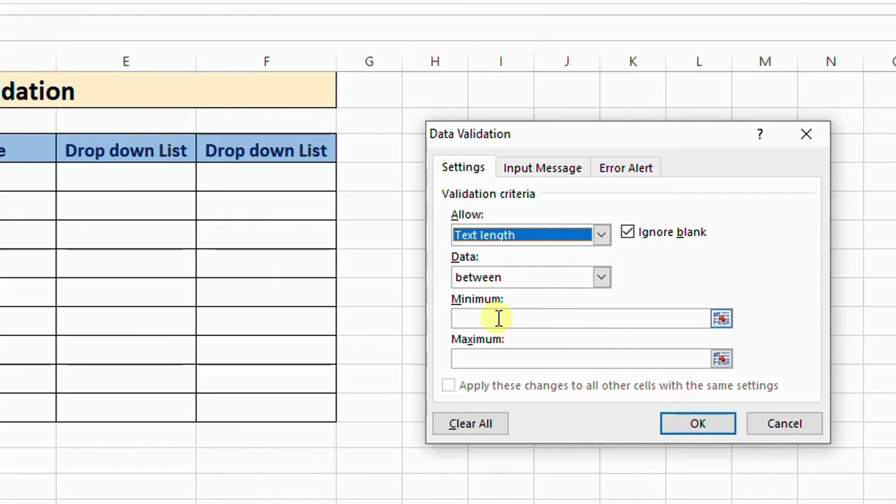
left_click(594, 315)
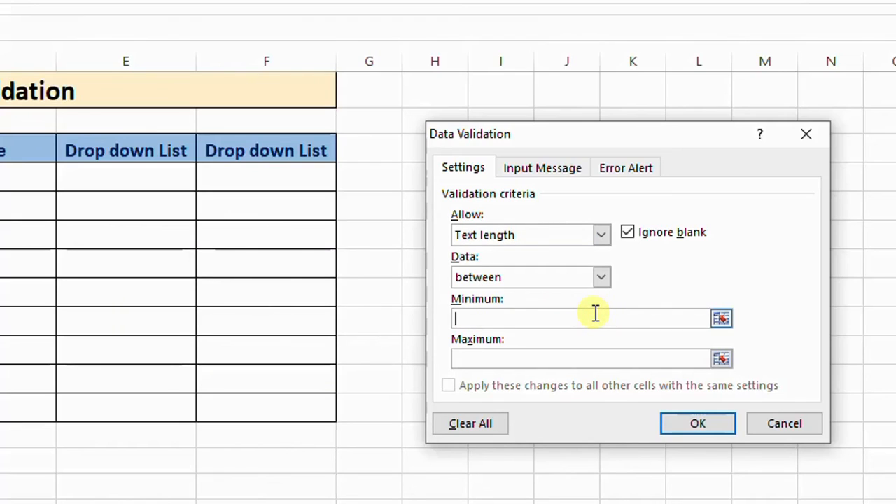
type("2")
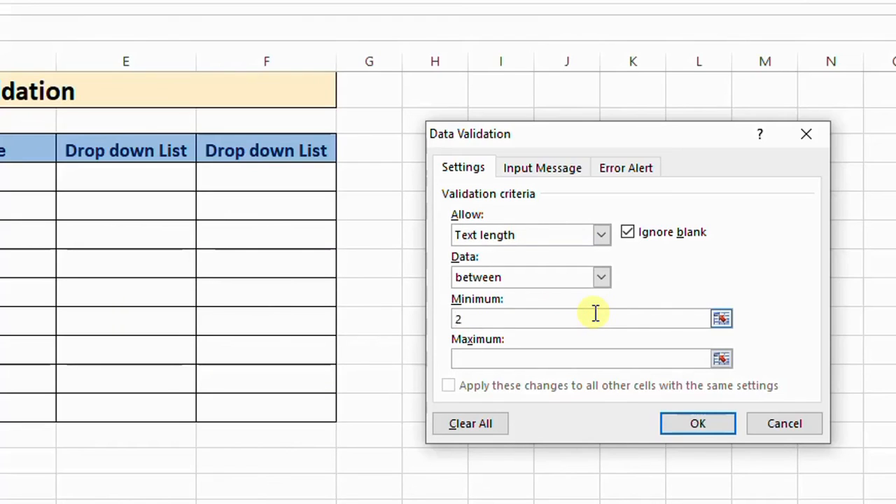
left_click(578, 360)
type("10")
left_click(695, 425)
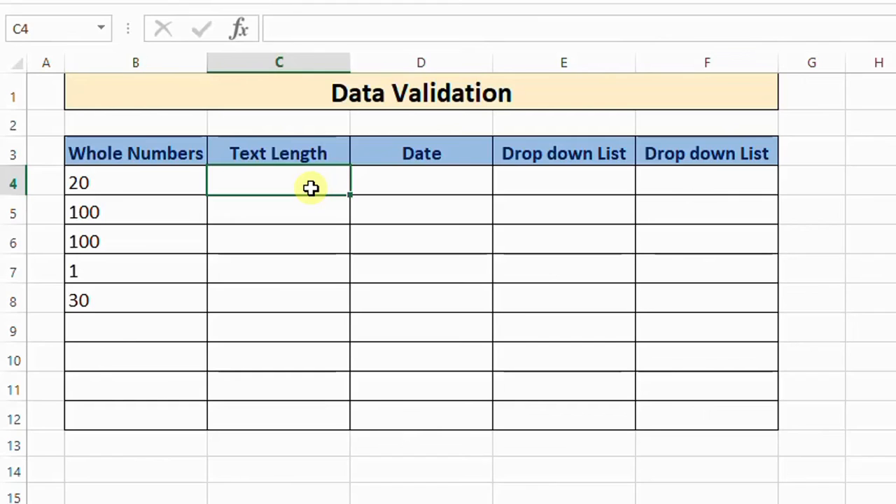
Enter two short first names in cells C4 and C5 of the Text Length column
type("Ola")
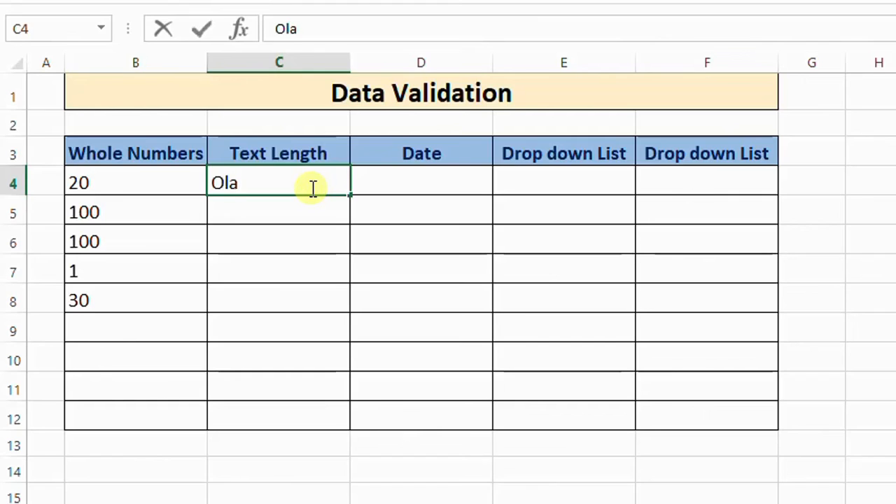
key("Return")
type("Seyi")
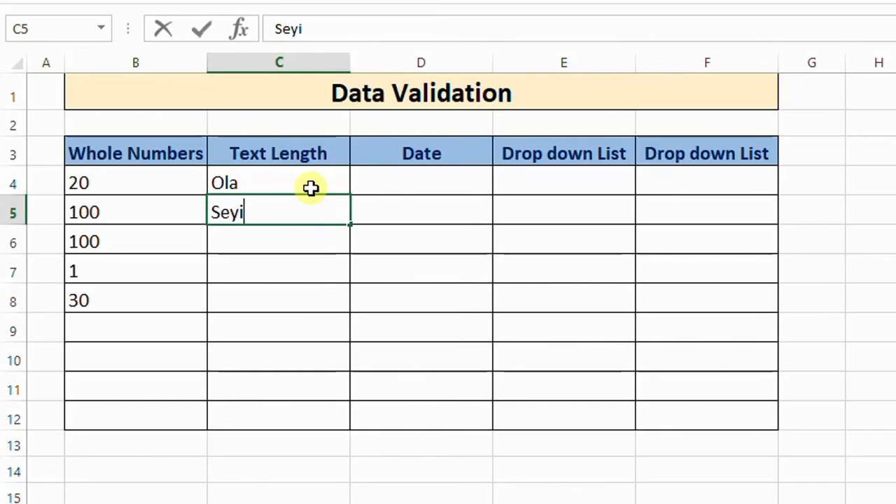
key("Return")
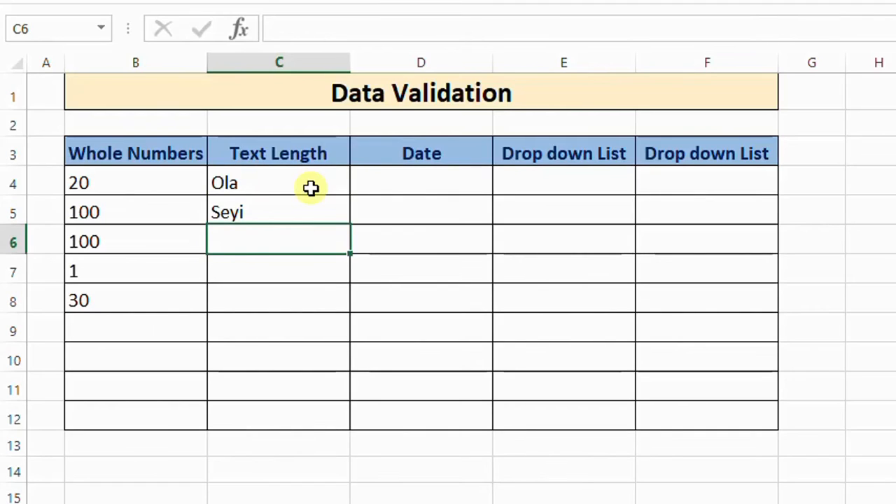
Test the text length rule by trying the single letter A in cell C6, and enter a valid short first name there instead
type("A")
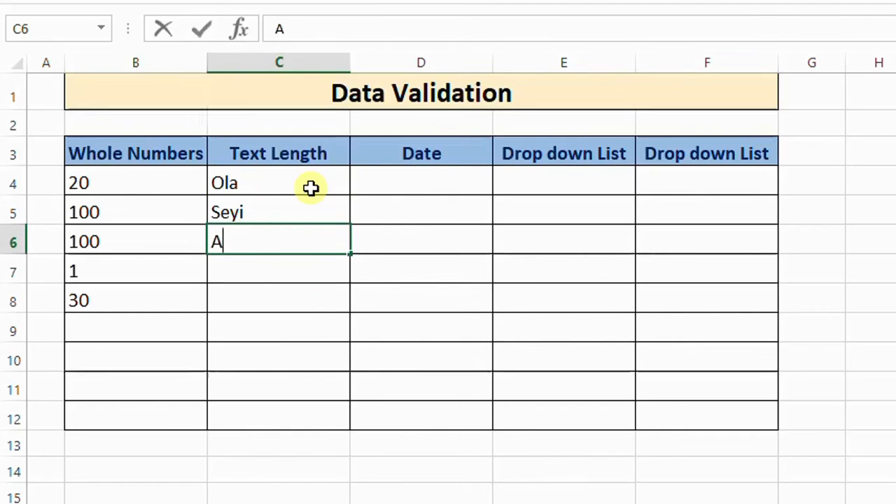
key("Return")
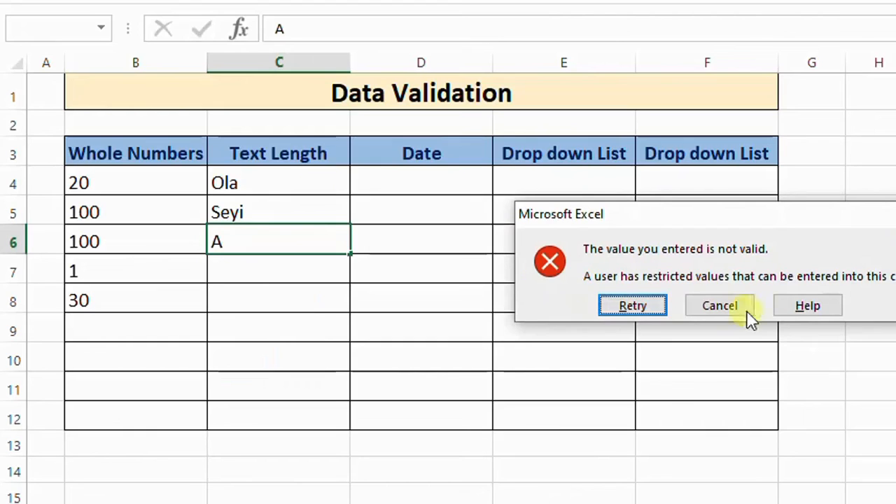
left_click(887, 214)
type("Yusuf")
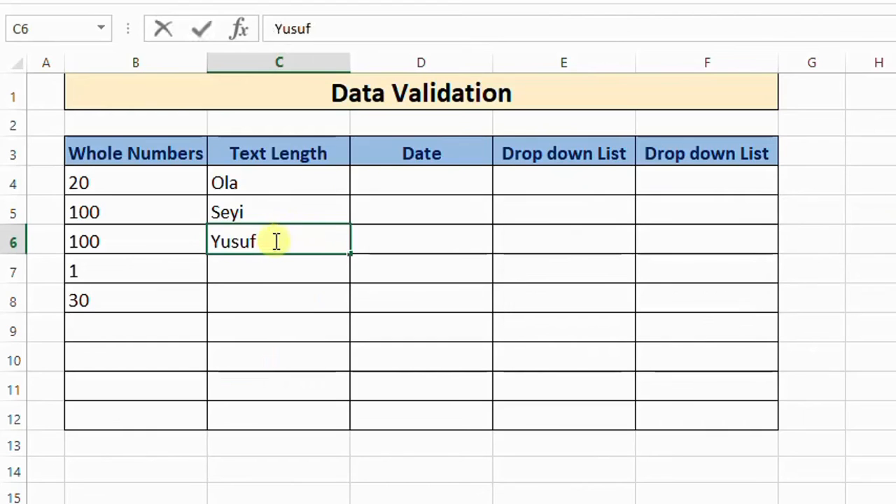
key("Return")
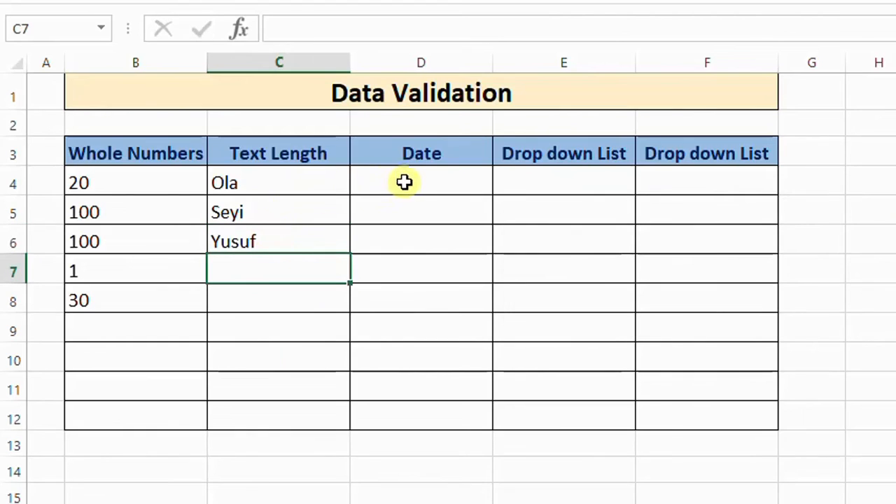
Open the data validation settings for cells D4:D12 of the Date column and allow only Date values
left_click_drag(410, 181, 433, 416)
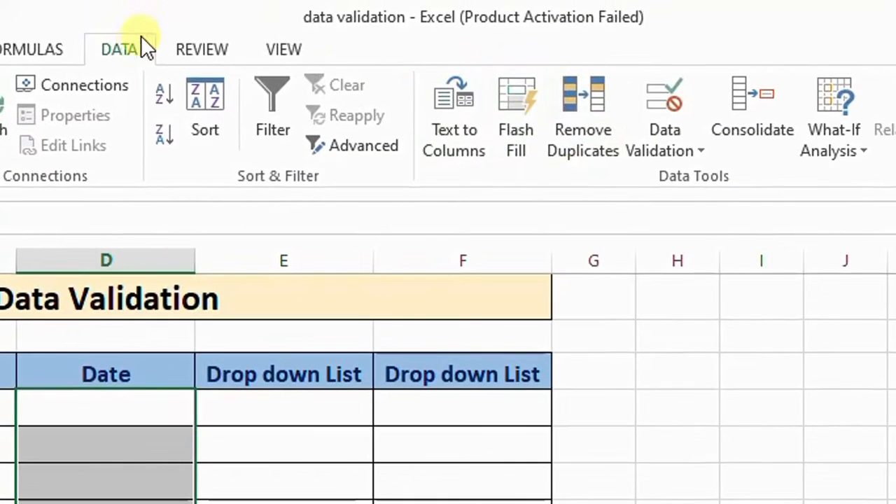
left_click(136, 45)
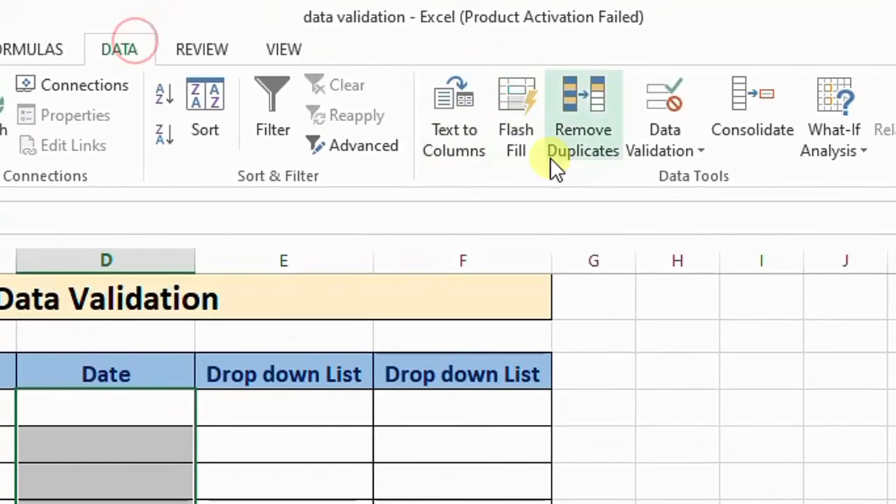
left_click(700, 151)
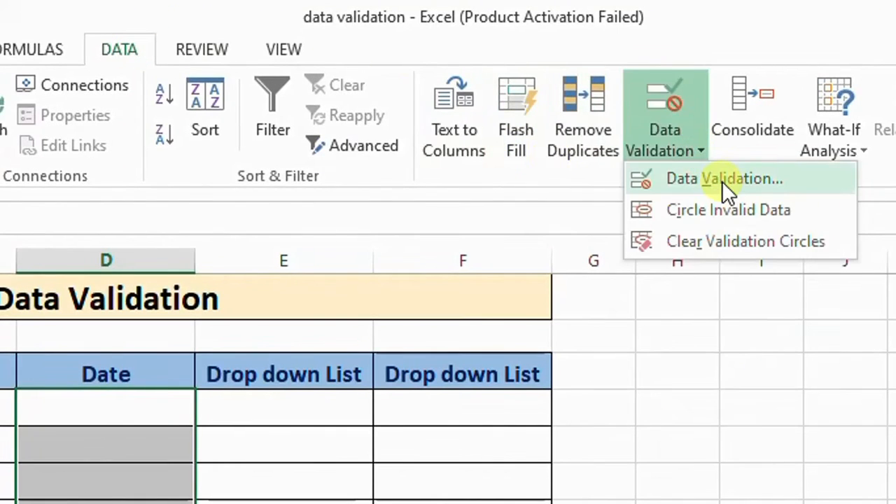
left_click(721, 179)
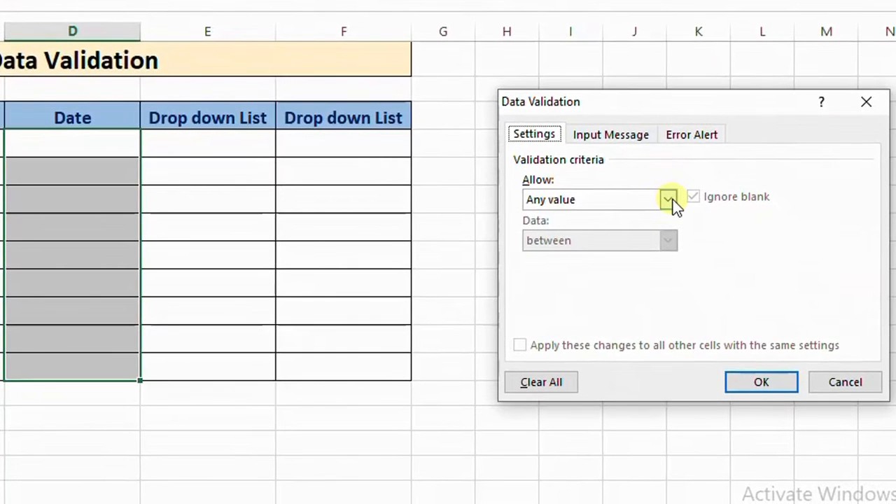
left_click(669, 199)
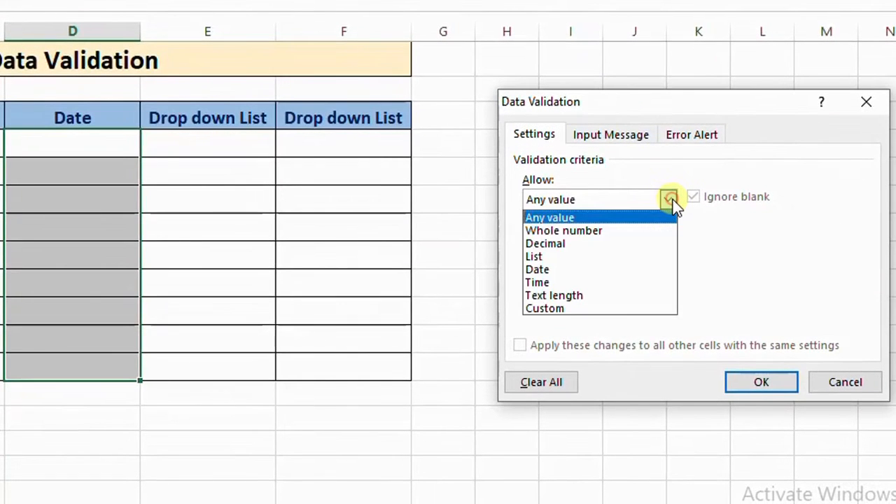
left_click(546, 272)
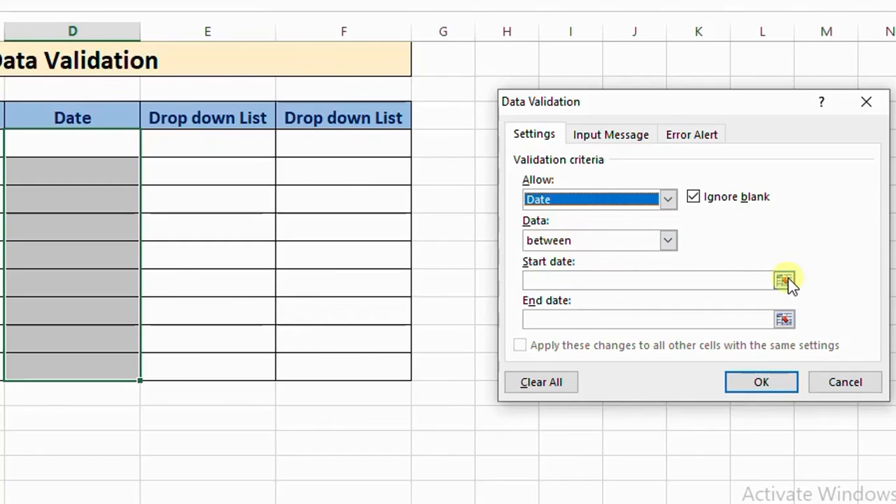
Restrict the allowed dates to between 1/1/24 and 30/1/24, and apply the validation rule
left_click(635, 280)
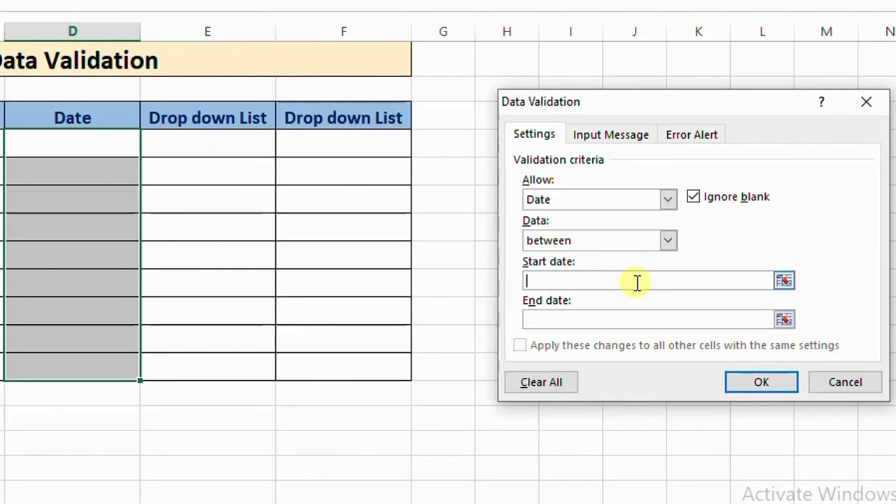
type("1/1")
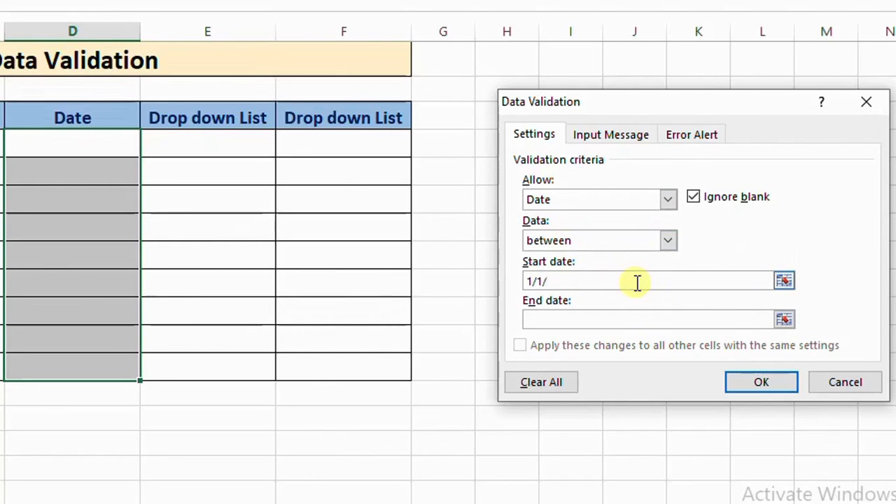
type("/24")
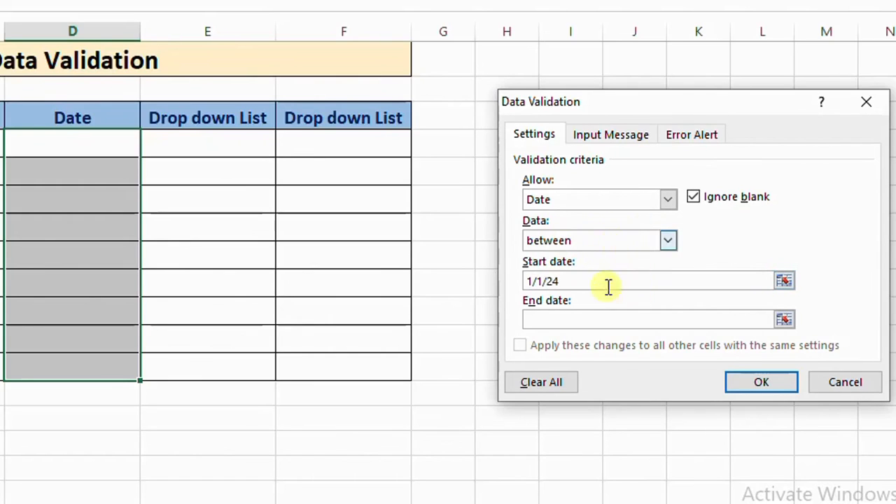
left_click(620, 320)
type("30/")
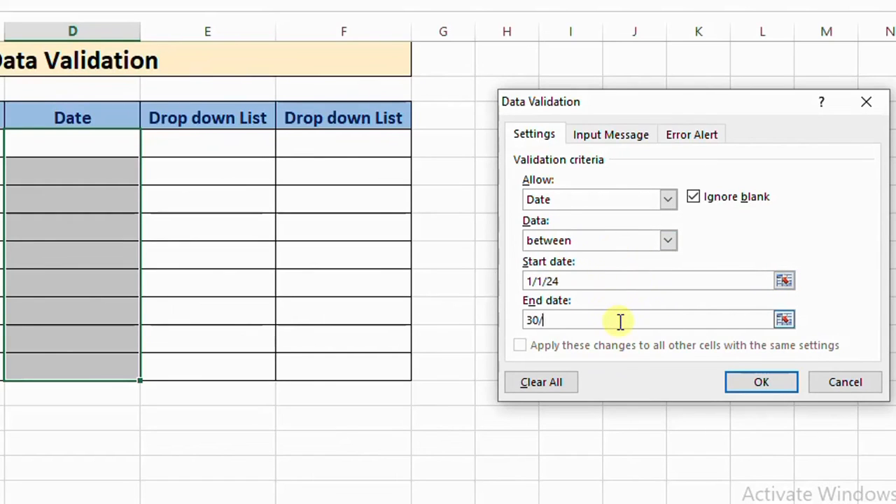
type("1/24")
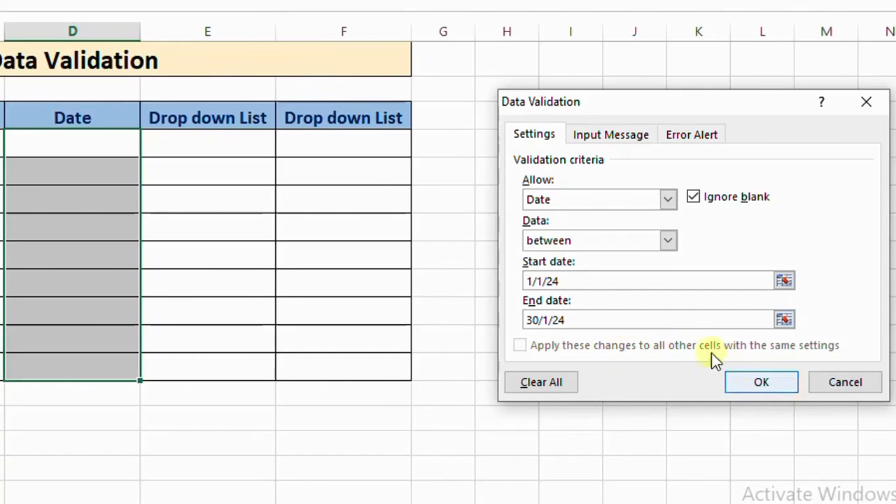
left_click(669, 241)
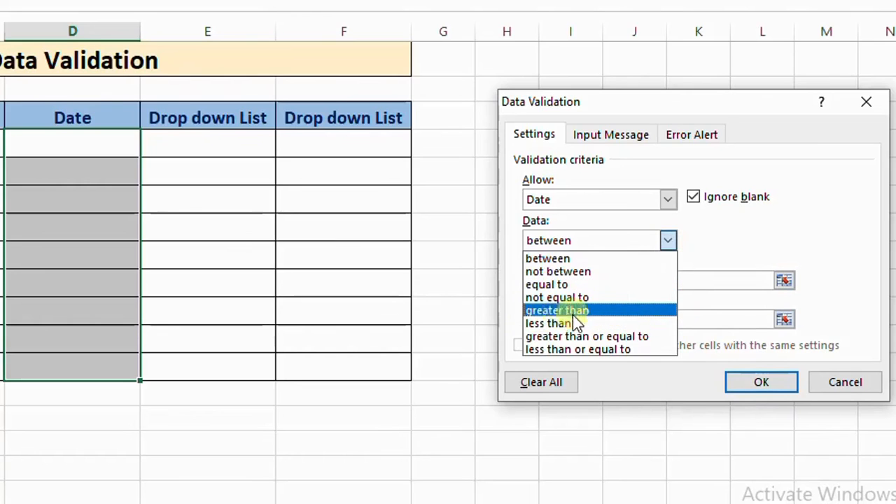
left_click(664, 258)
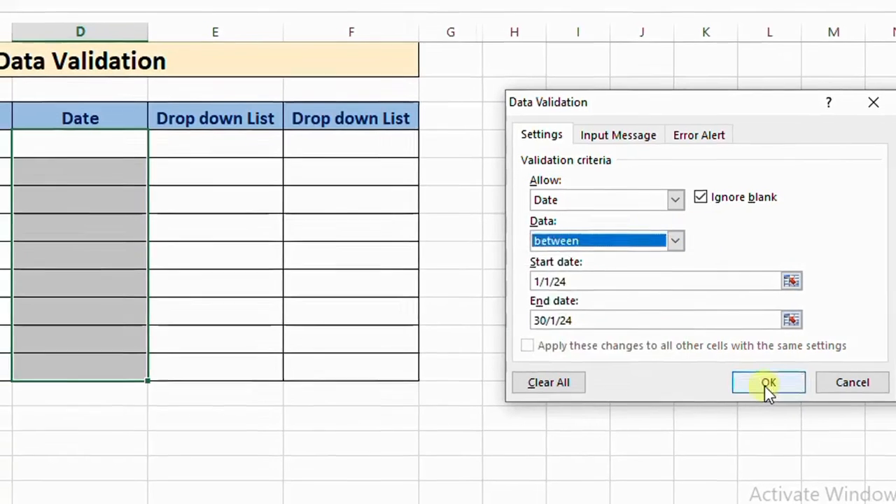
left_click(756, 382)
Test the date rule by trying to enter 1/2/24 in cell D4, and choose to retry the entry
left_click(160, 147)
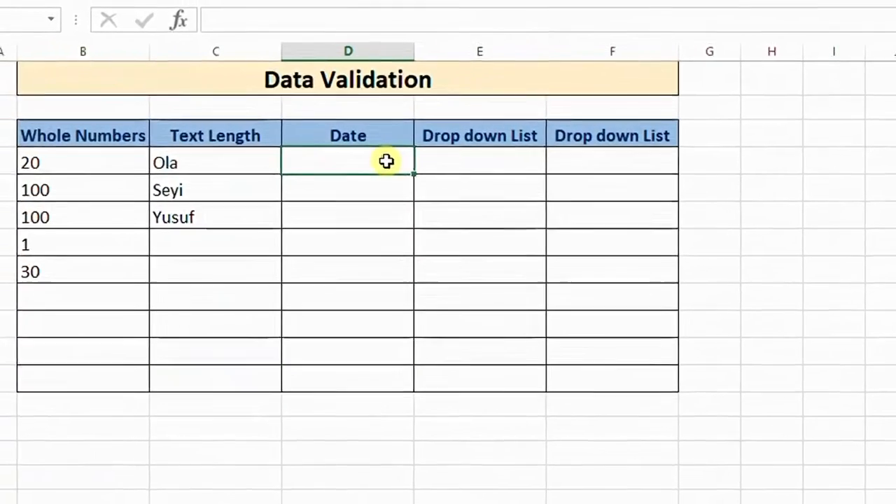
type("1/")
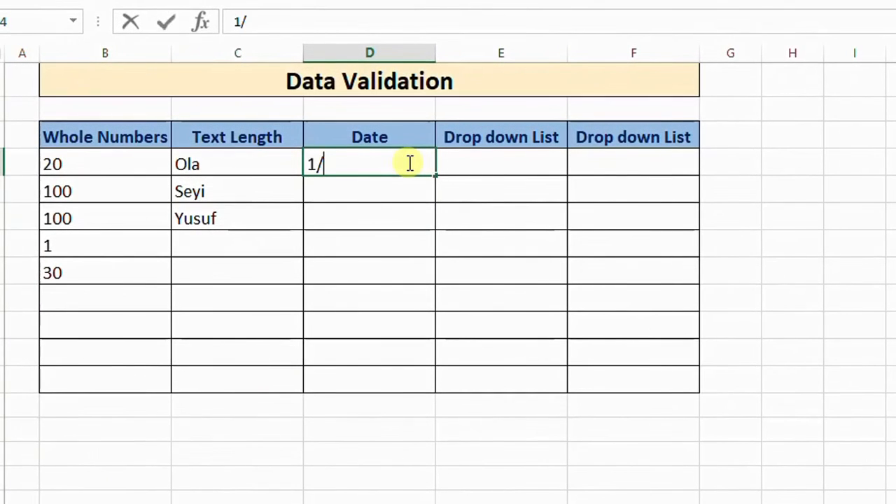
type("2/")
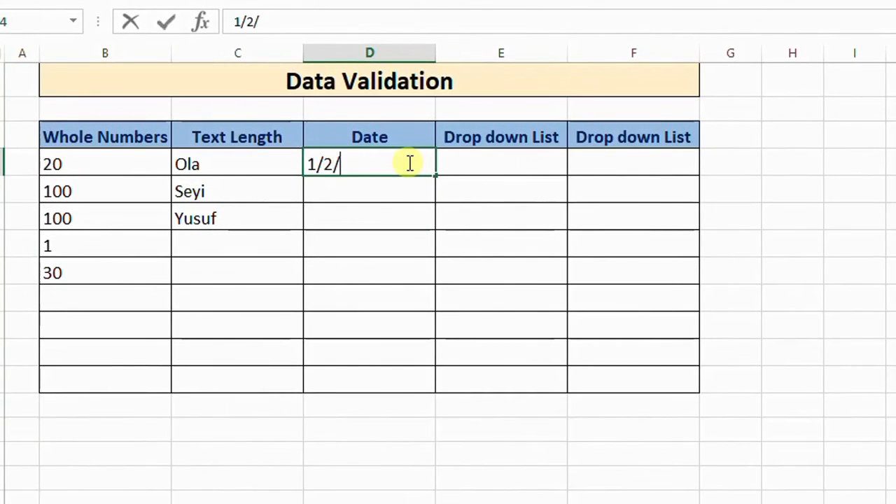
type("24")
key("Return")
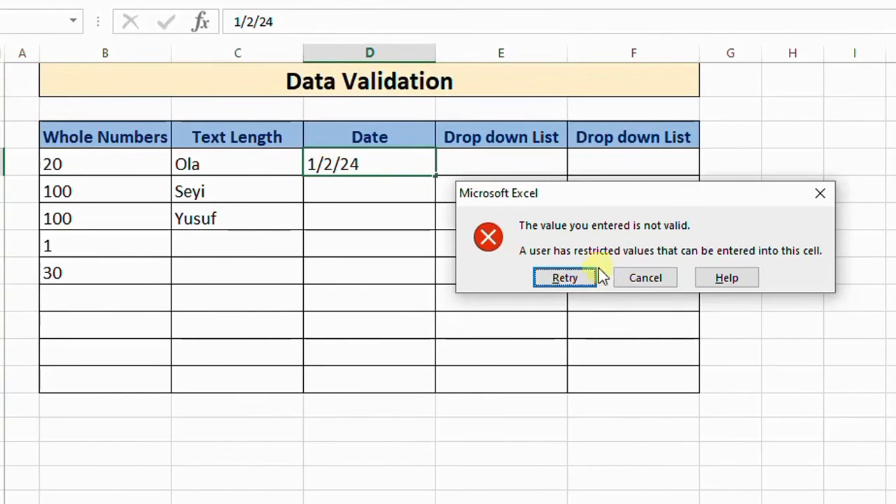
left_click(564, 278)
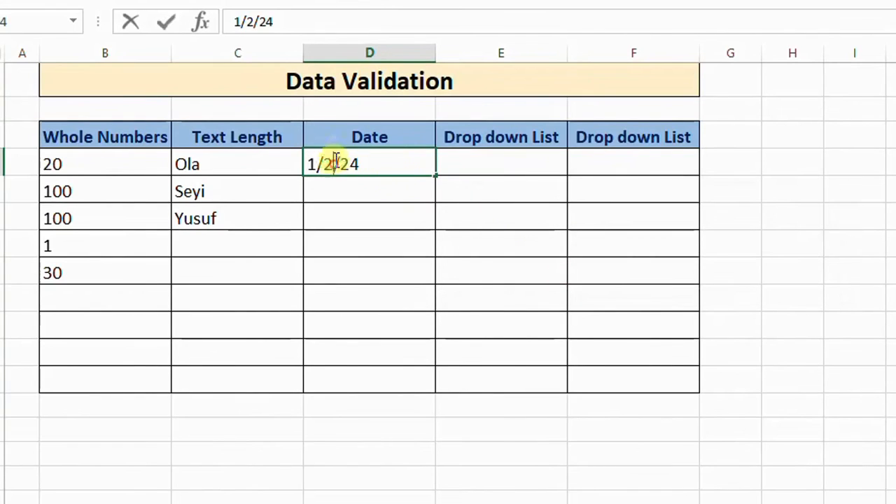
Correct the date in cell D4 to 1/1/24 and enter 24/1/24 in cell D5
key("BackSpace")
type("1/")
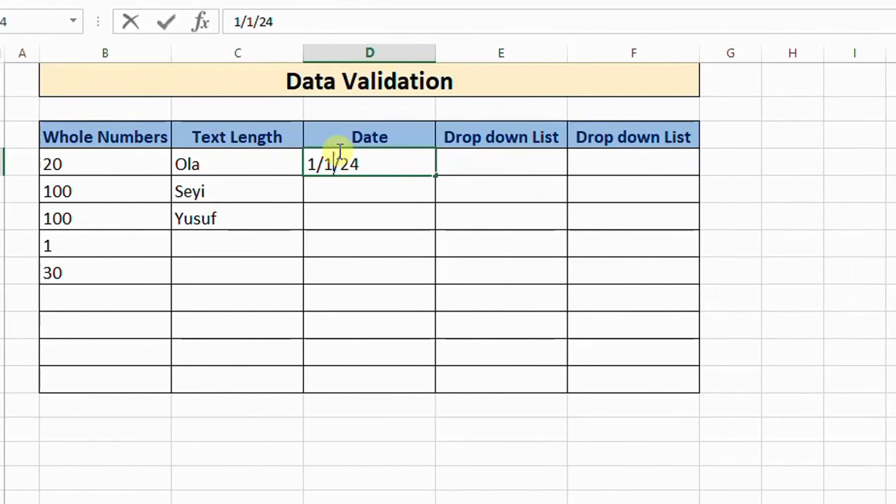
key("Return")
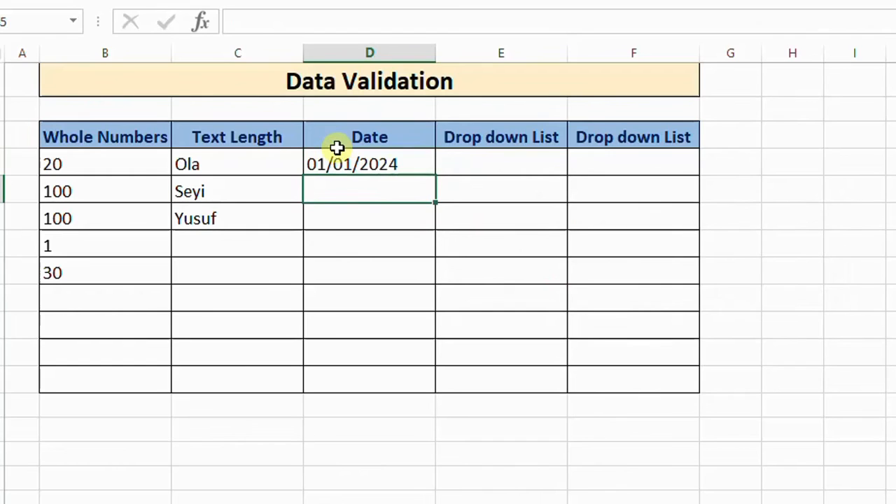
type("24/")
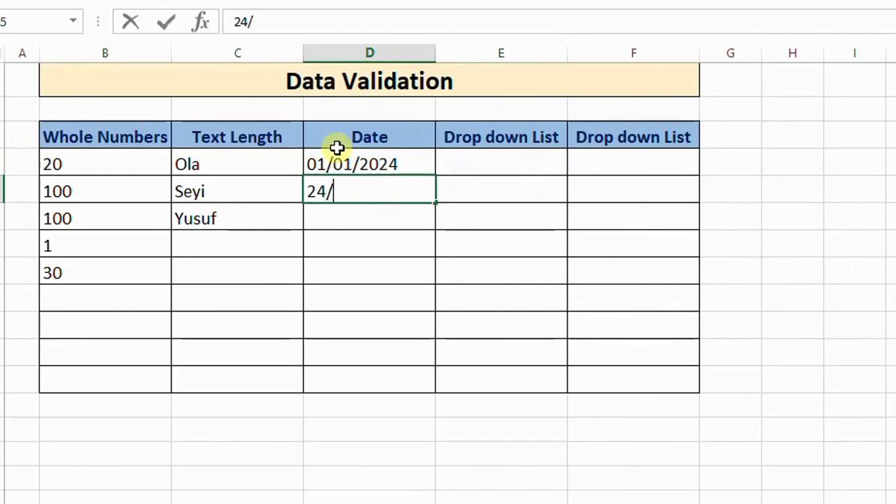
type("1/24")
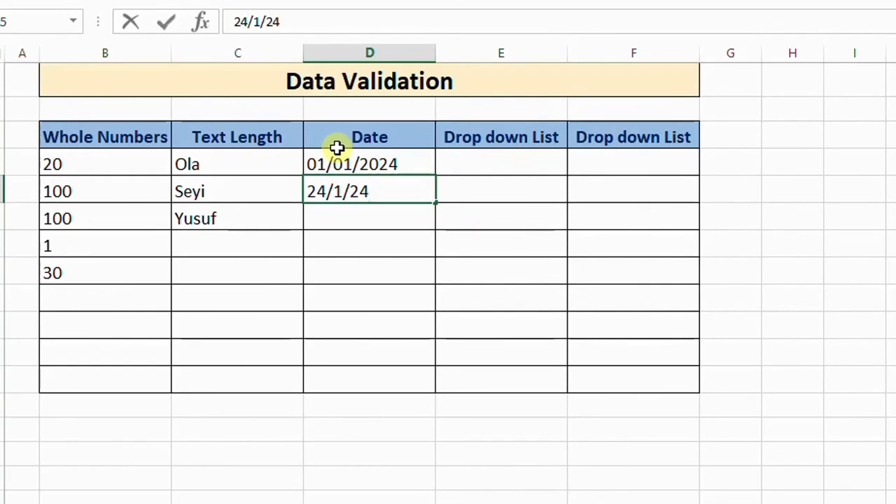
key("Return")
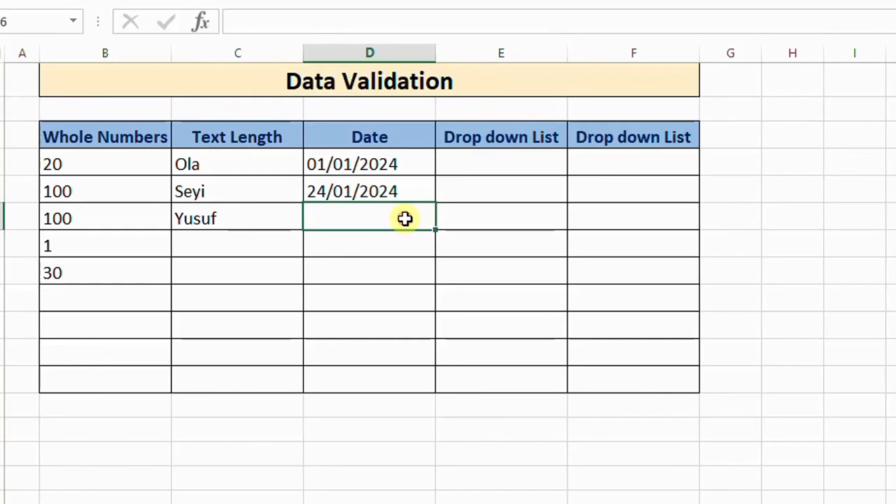
Test the date rule again by trying to enter 2/3/25 in cell D6, and discard the entry
type("2/3/")
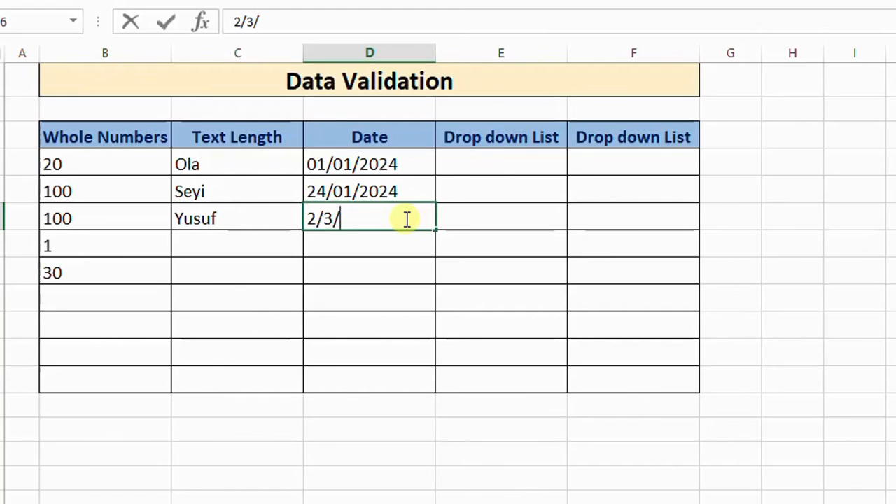
type("25")
key("Return")
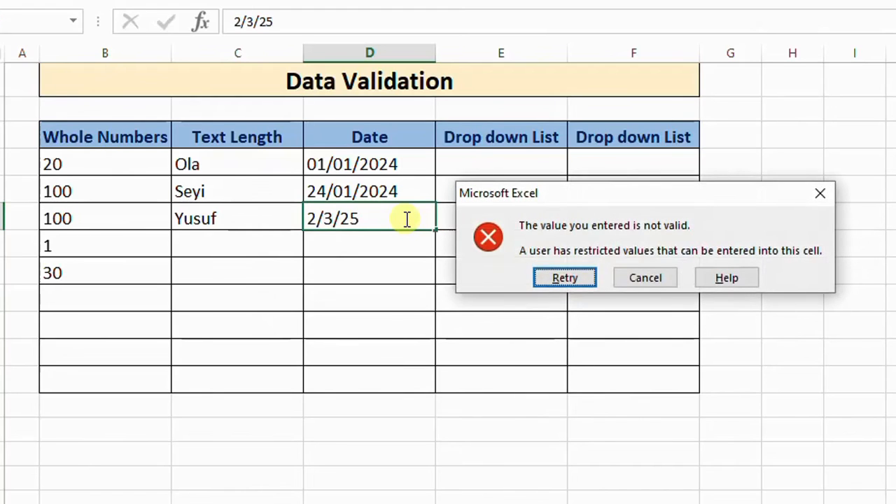
key("Return")
key("Escape")
Start a data validation rule for cells E4:E12 in the first Drop down List column, allowing only a list
left_click(527, 161)
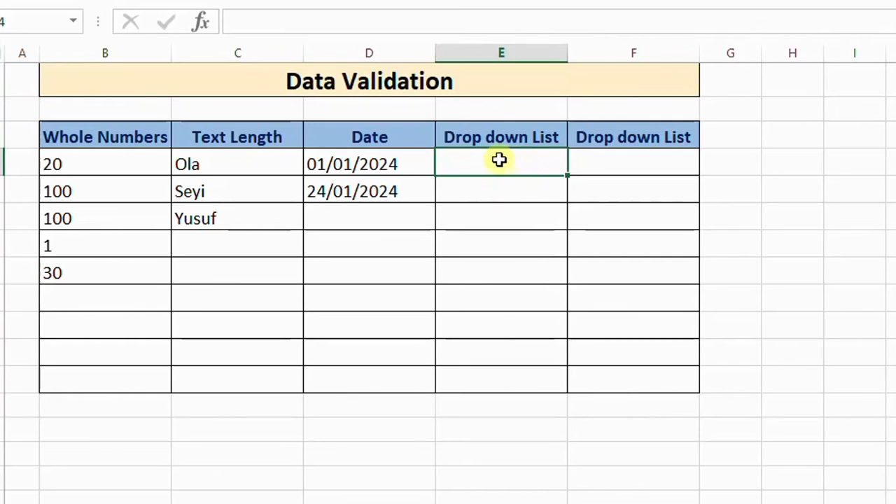
left_click_drag(502, 169, 506, 370)
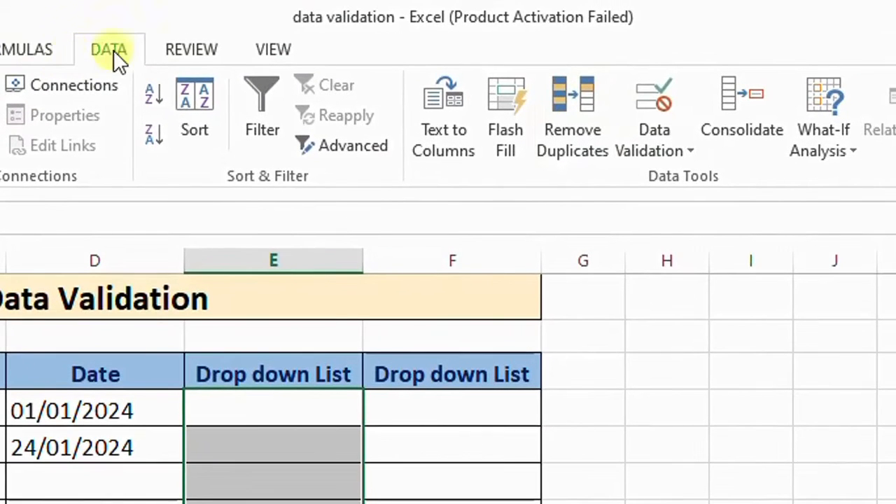
left_click(114, 49)
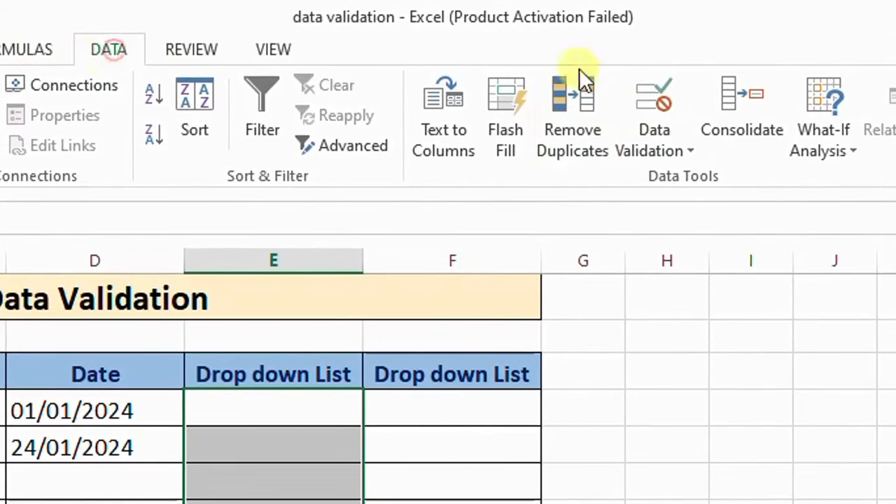
left_click(685, 150)
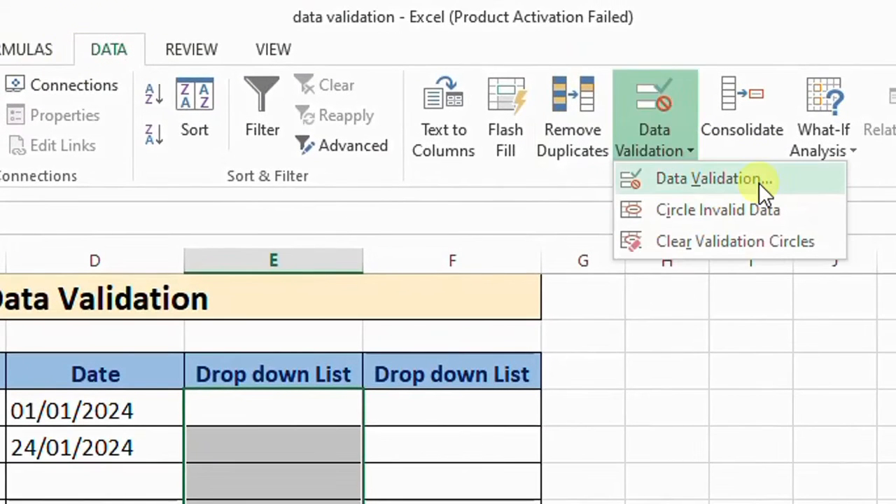
left_click(758, 181)
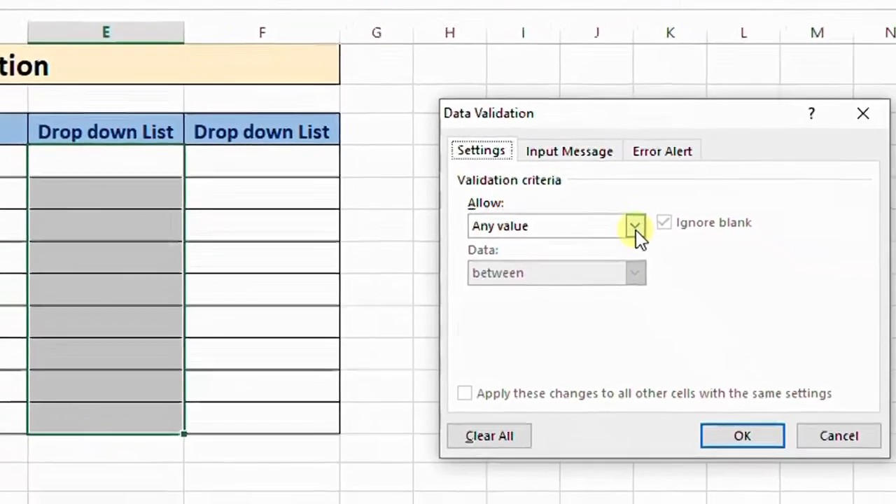
left_click(635, 227)
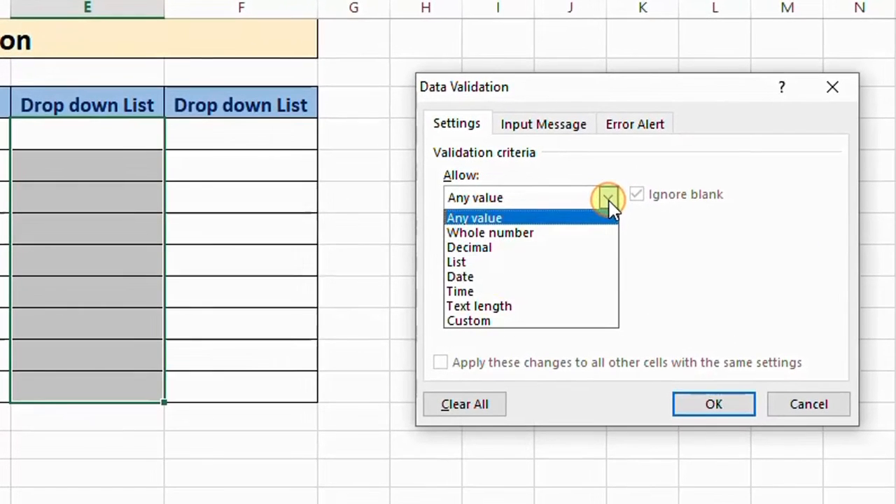
left_click(479, 263)
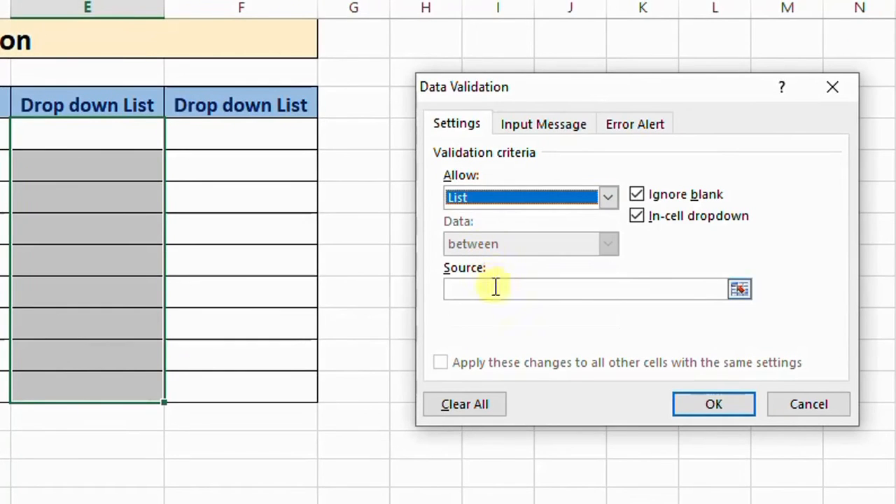
Set the list source to "Admin, Accounts, Marketing" and apply the validation rule
left_click(486, 287)
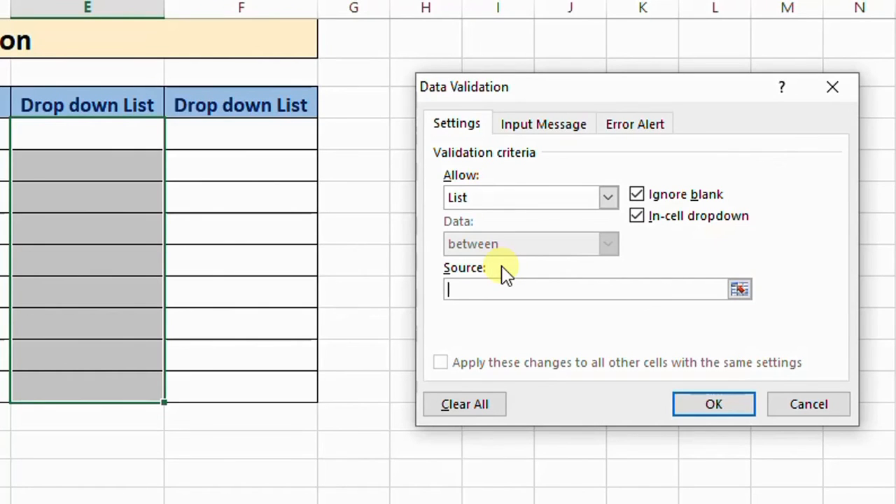
type("Admin, Accounts, Marketing")
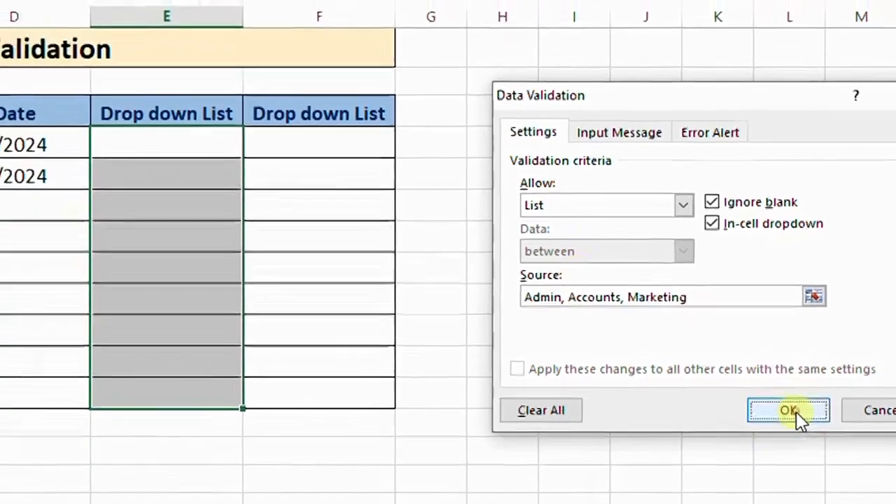
left_click(725, 411)
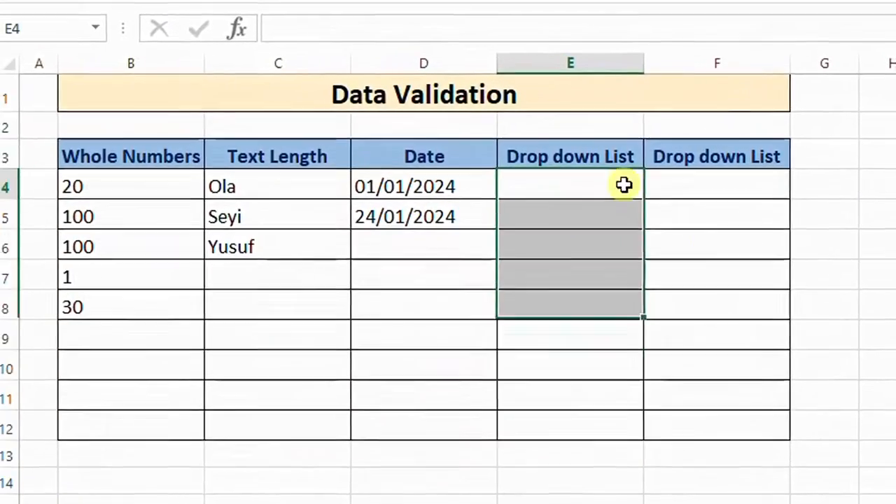
Test the drop-down list by choosing Accounts in cell E4 and Admin in cell E5
left_click(623, 185)
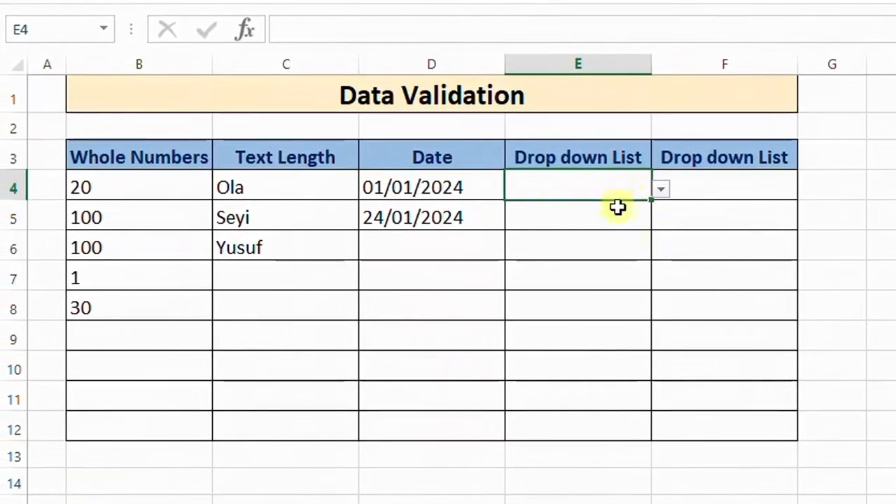
left_click(611, 208)
left_click(617, 188)
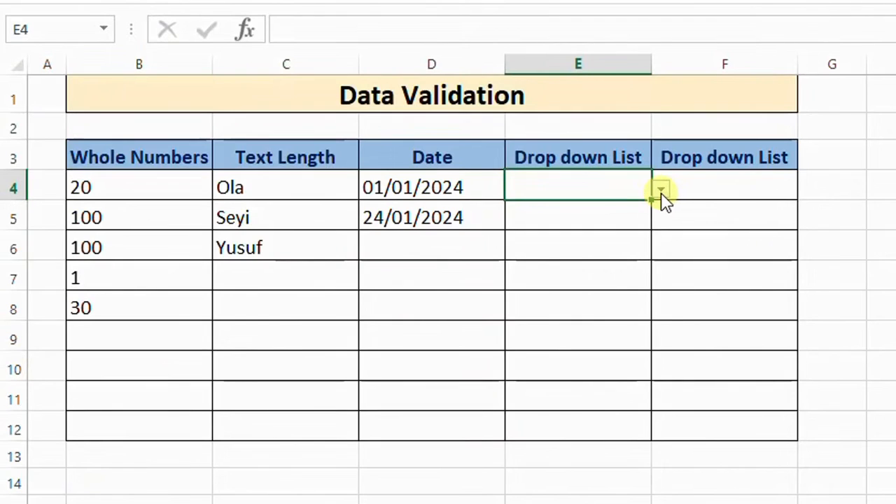
left_click(661, 190)
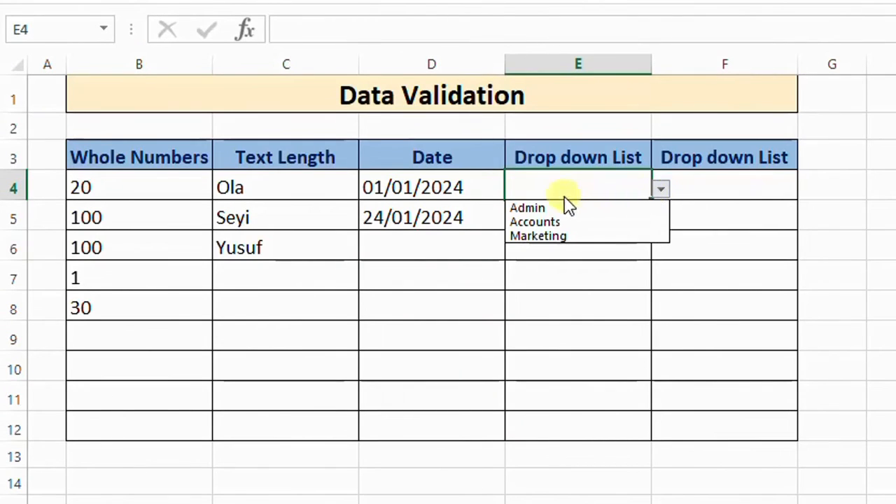
left_click(537, 222)
left_click(623, 214)
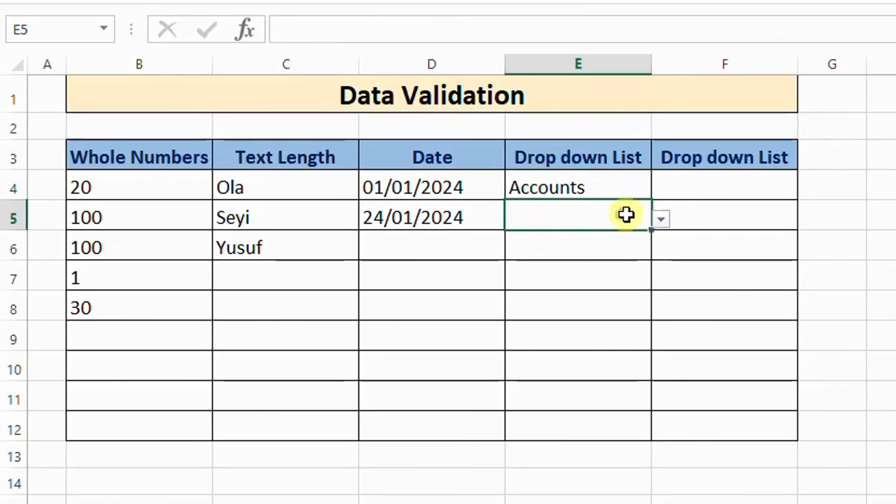
left_click(661, 220)
left_click(532, 234)
Examine the zone entries in cells B3:B7 of the Regions sheet as a source for the second drop-down list
left_click(703, 184)
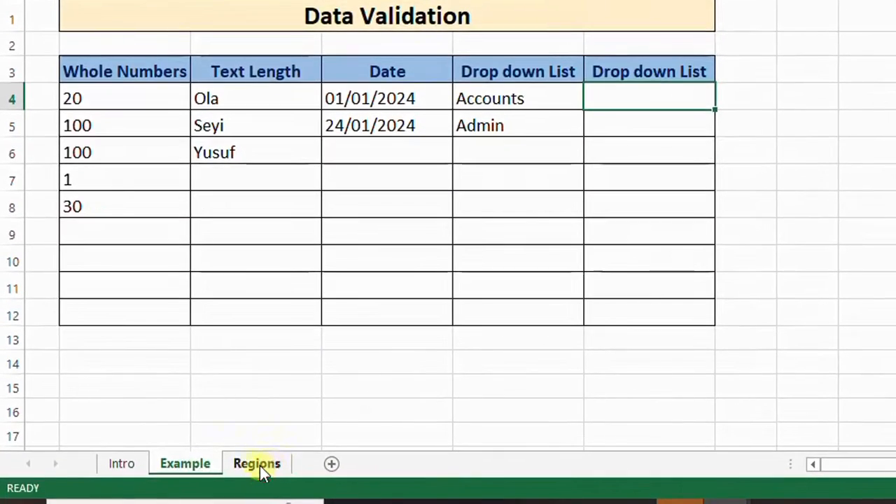
left_click(260, 464)
left_click(132, 87)
left_click_drag(132, 86, 144, 227)
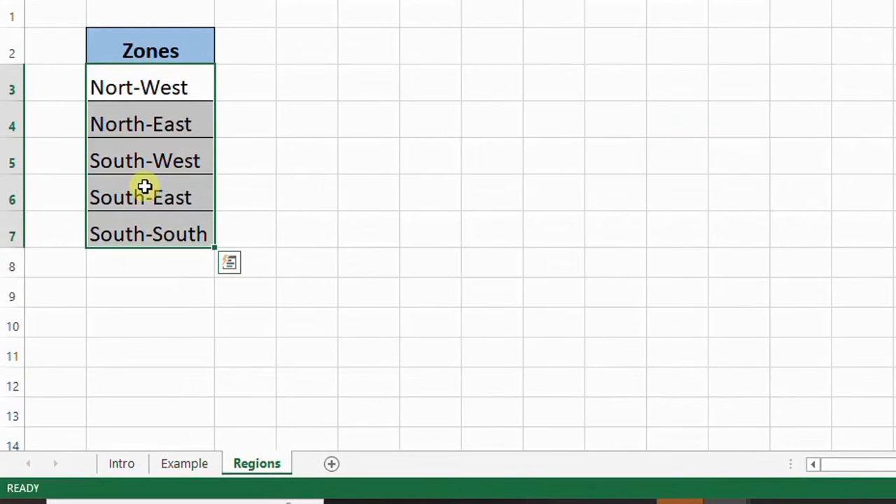
left_click(130, 88)
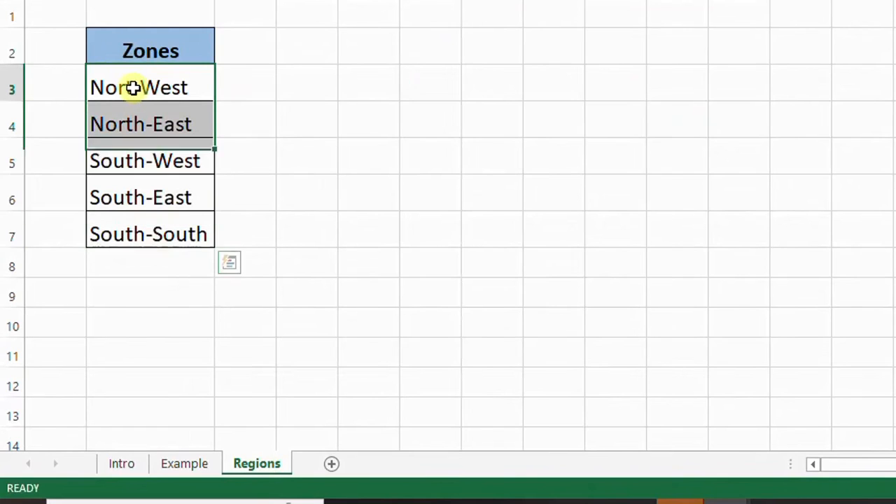
left_click(153, 125)
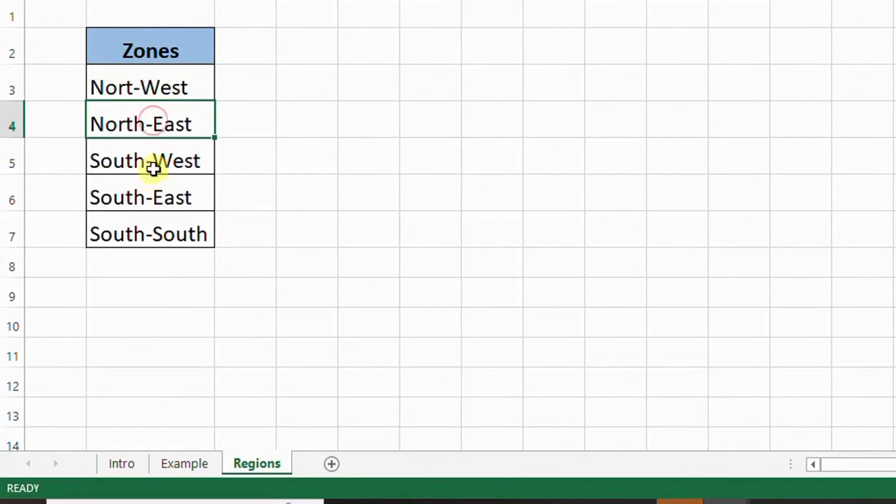
left_click(152, 165)
left_click(155, 198)
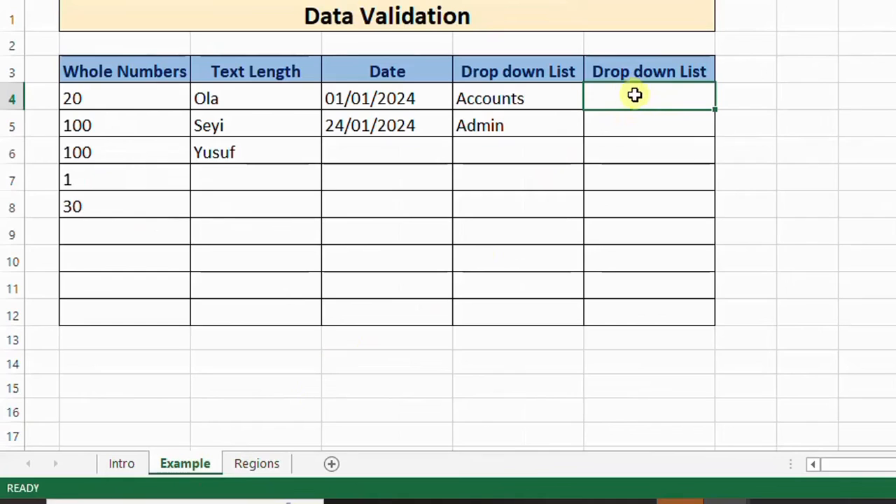
Start a data validation rule for cells F4:F12 on the Example sheet, allowing only a list
left_click_drag(632, 94, 646, 301)
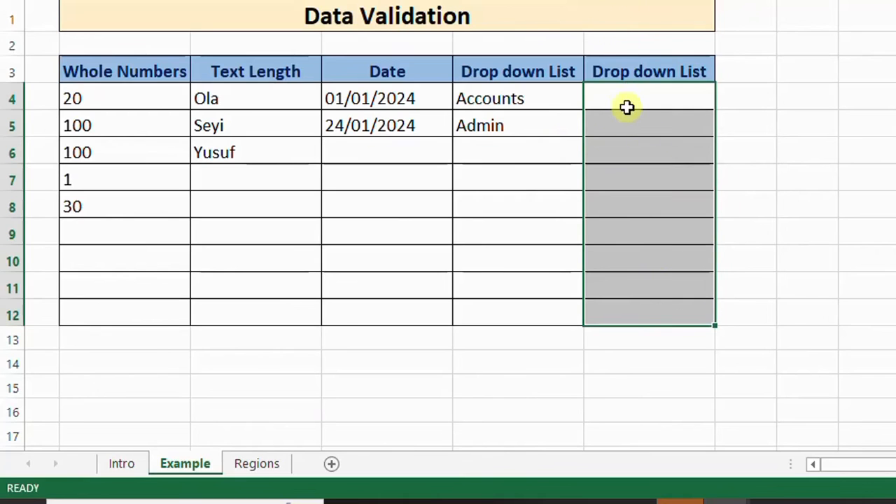
left_click_drag(627, 98, 658, 312)
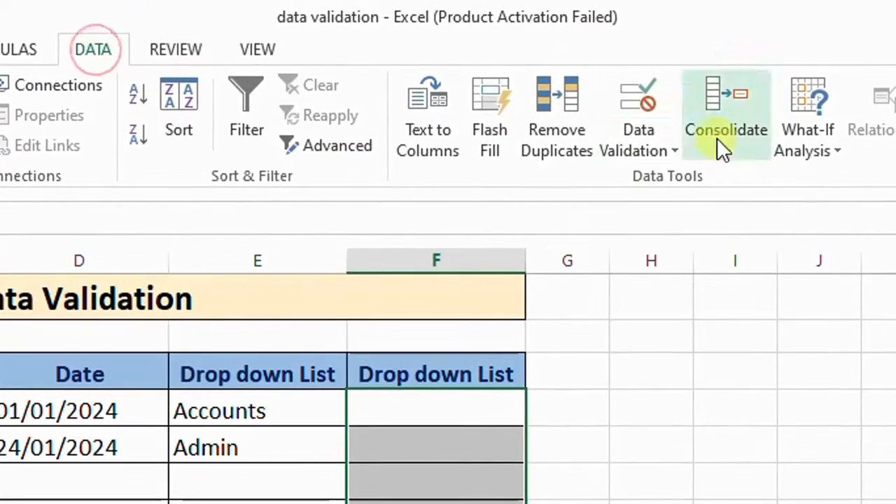
left_click(694, 103)
left_click(695, 176)
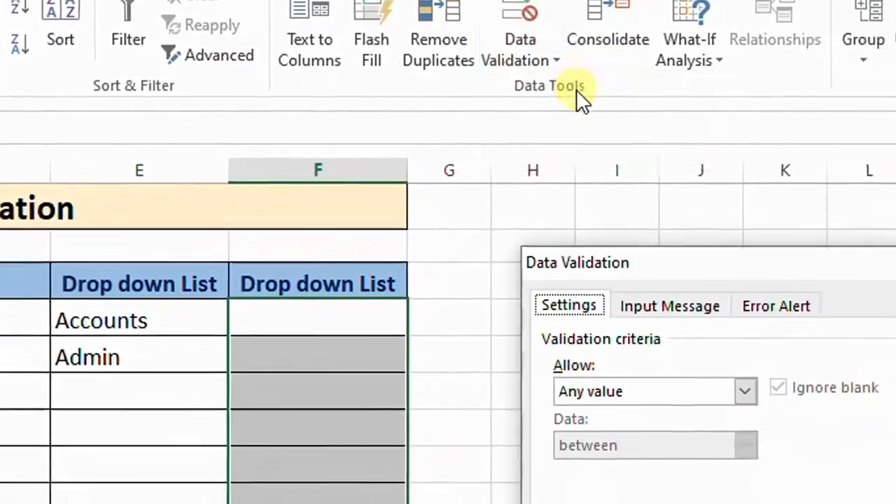
left_click(863, 480)
left_click(409, 324)
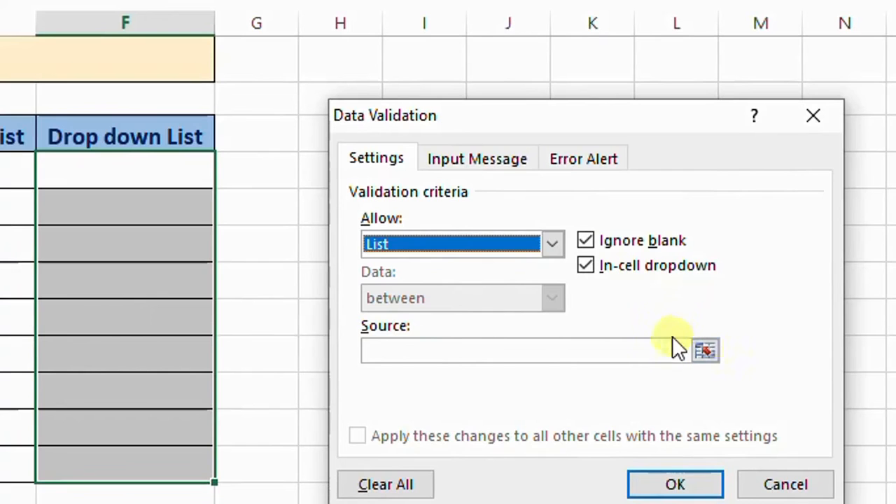
Set the list source to the zones in =Regions!$B$3:$B$7 and apply the validation rule
left_click(707, 350)
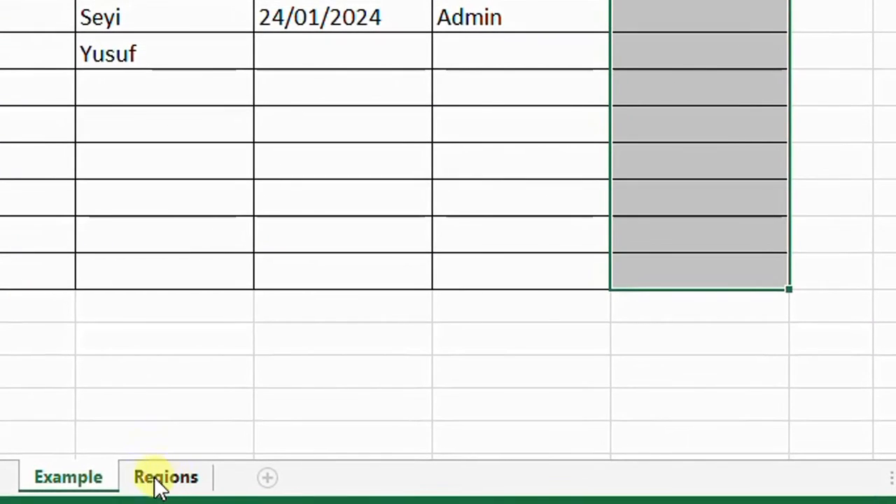
left_click(160, 482)
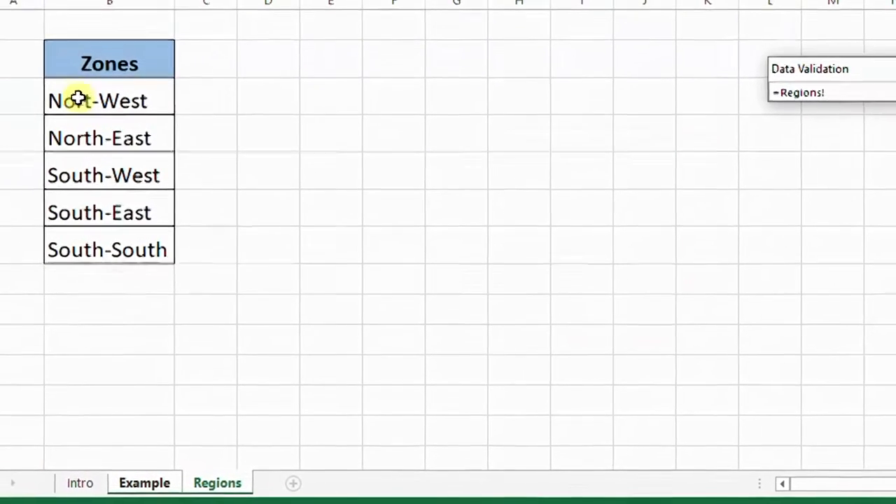
left_click_drag(78, 99, 98, 239)
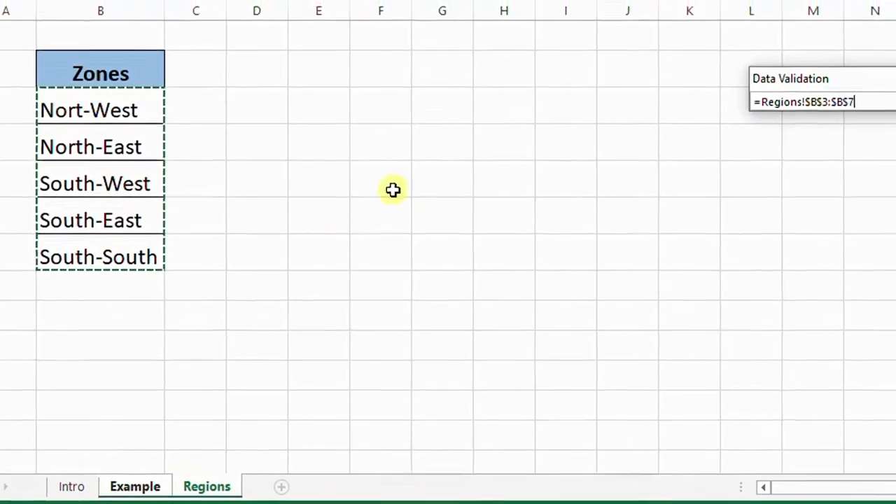
key("Return")
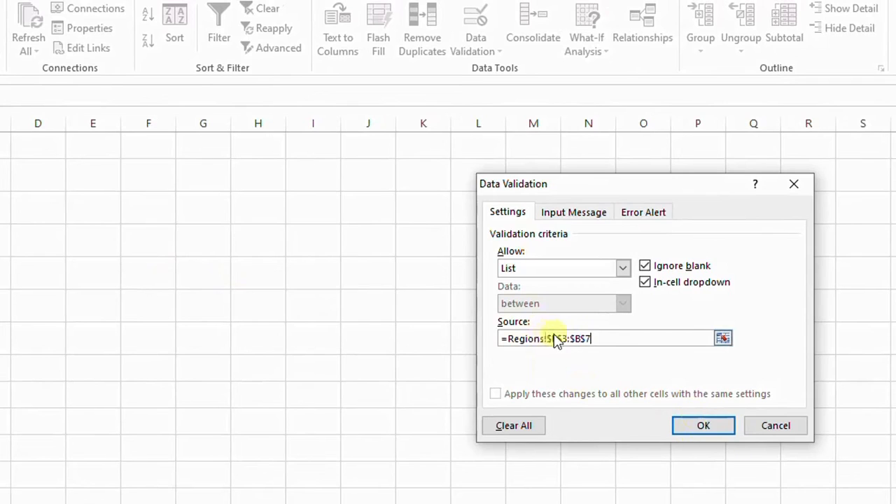
key("Return")
Test the zone drop-down list by choosing South-West in both cells F4 and F5
left_click(353, 224)
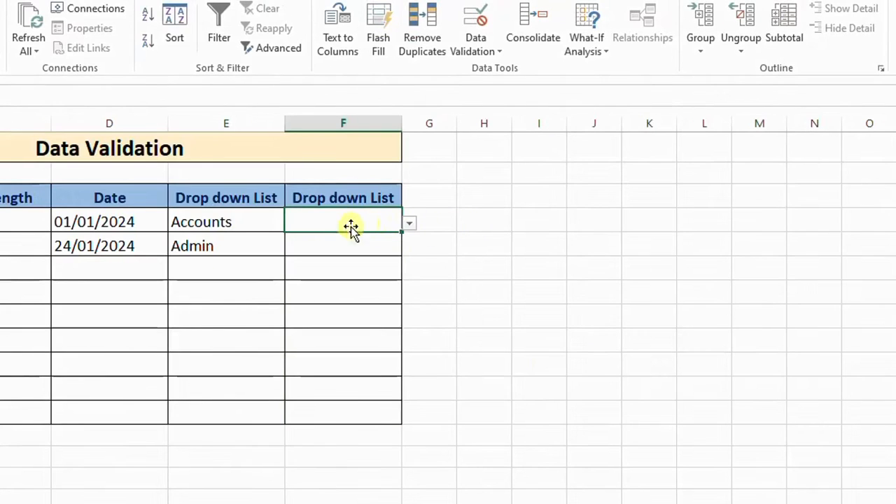
left_click(410, 224)
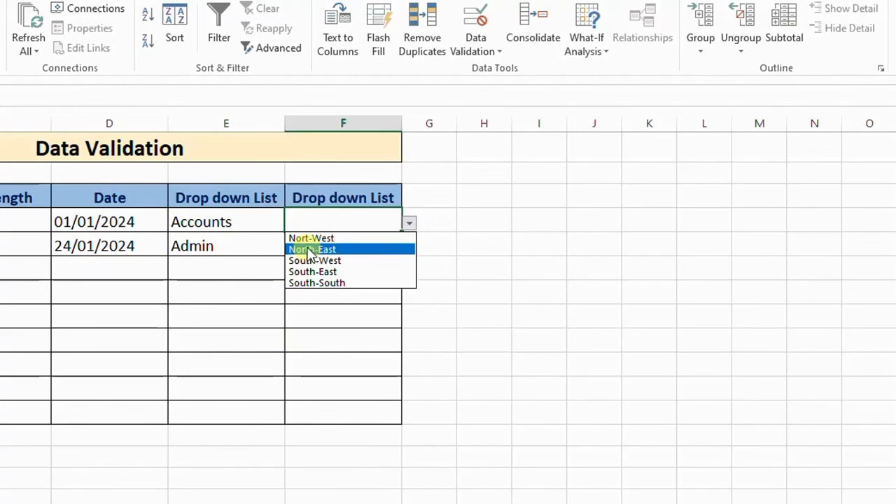
key("Return")
left_click(409, 247)
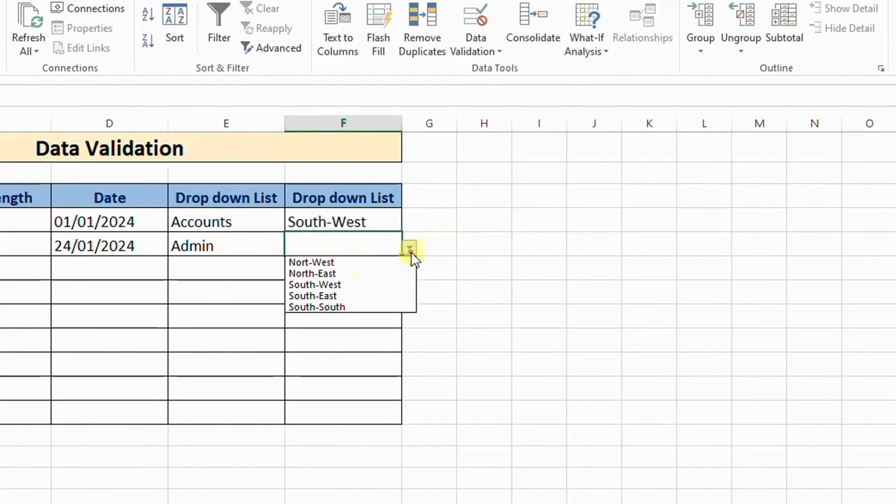
left_click(346, 284)
left_click(346, 272)
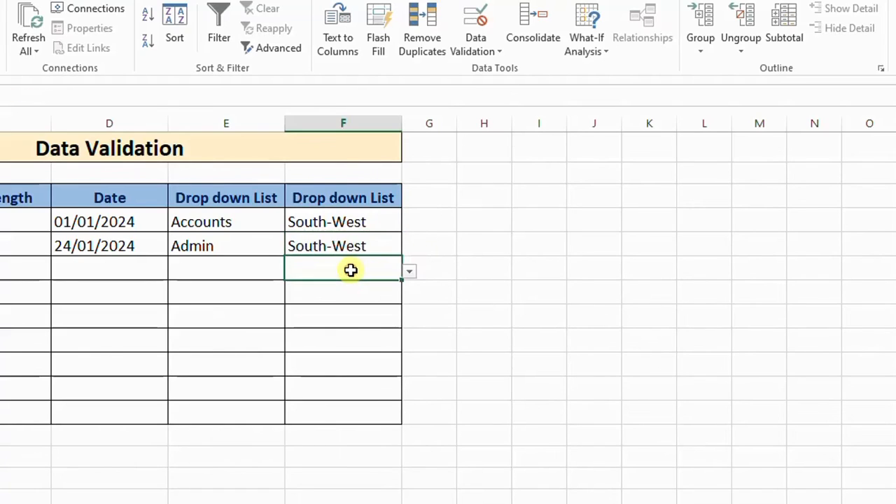